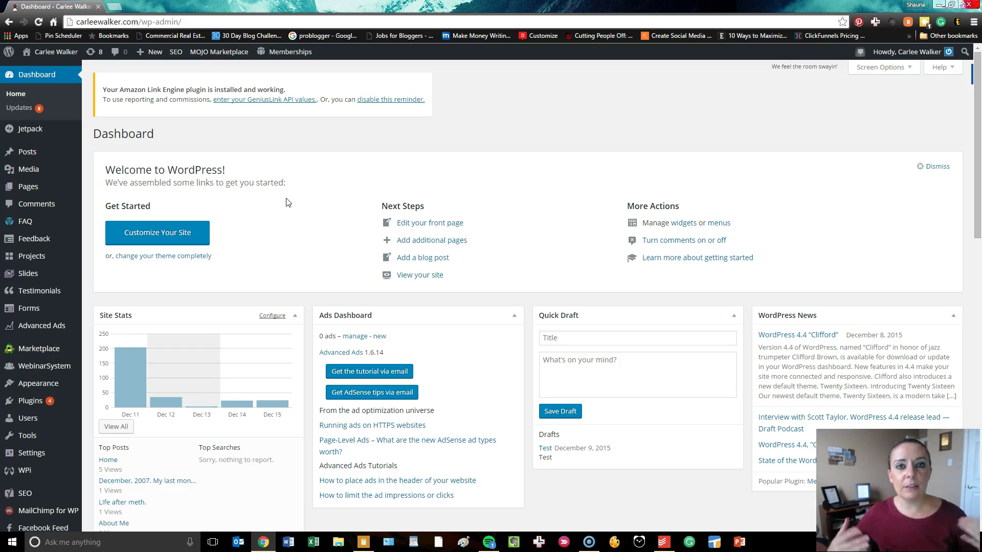
Look through the dashboard widgets, from site stats and quick draft to the SEO overview, recent activity and membership news
scroll(291, 220, "down", 2)
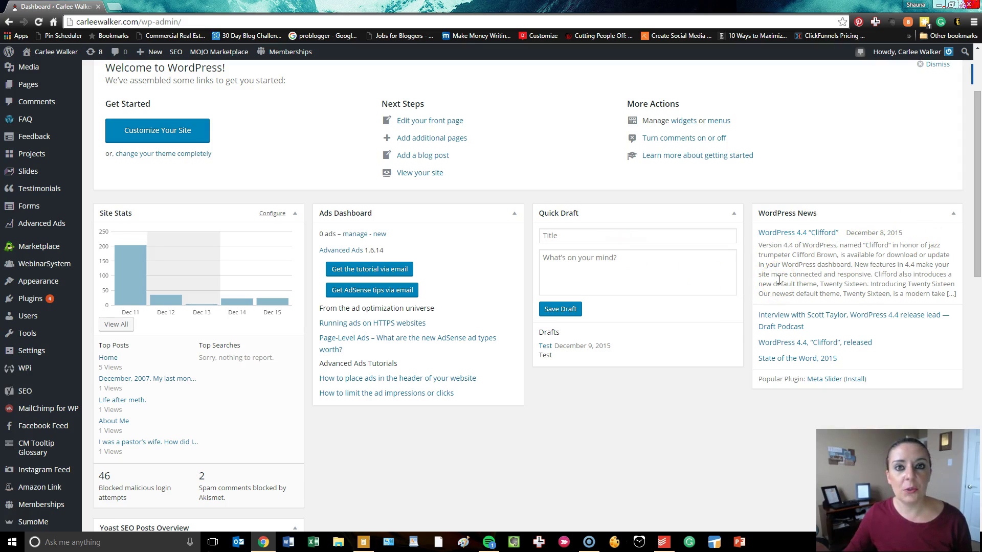
scroll(778, 281, "down", 3)
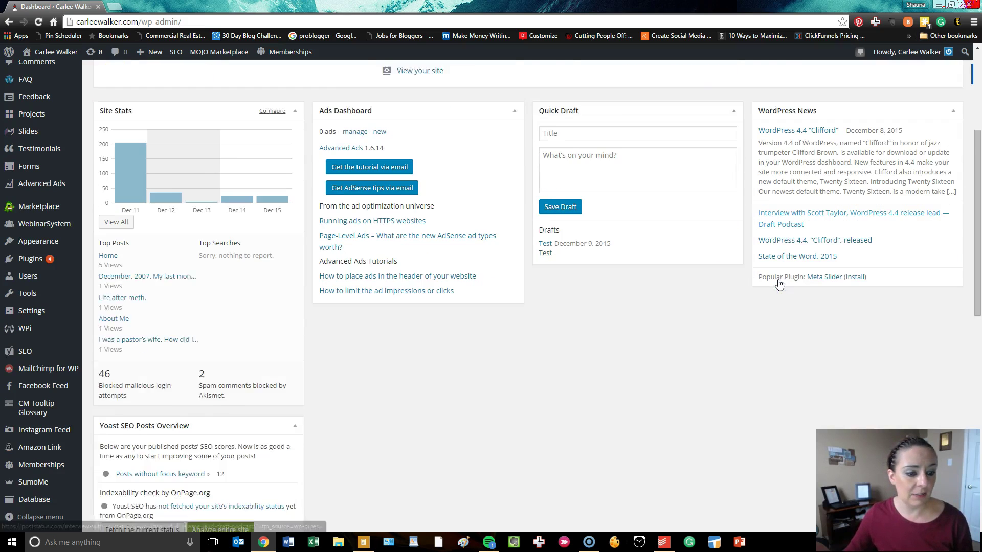
scroll(314, 318, "down", 1)
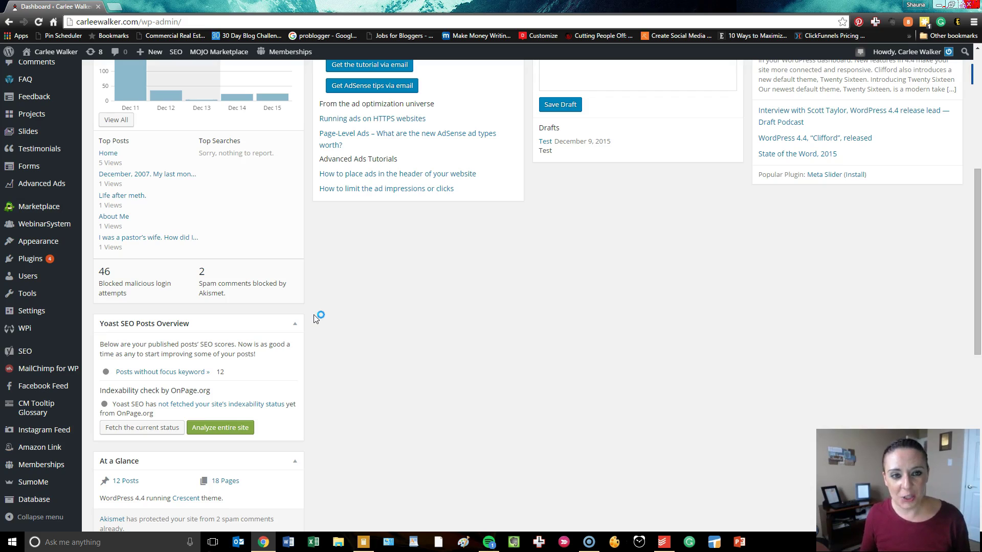
left_click(316, 317)
scroll(320, 316, "down", 1)
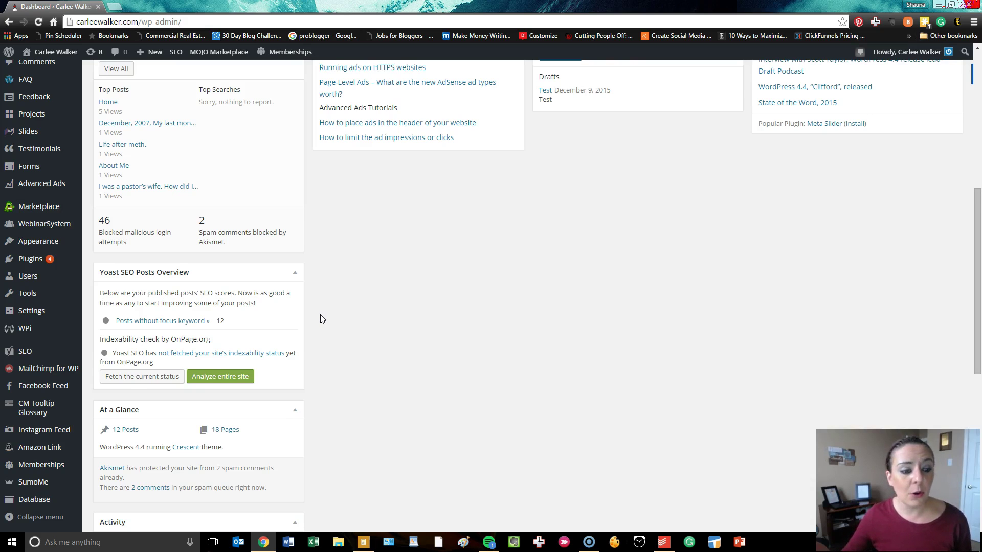
scroll(322, 318, "down", 6)
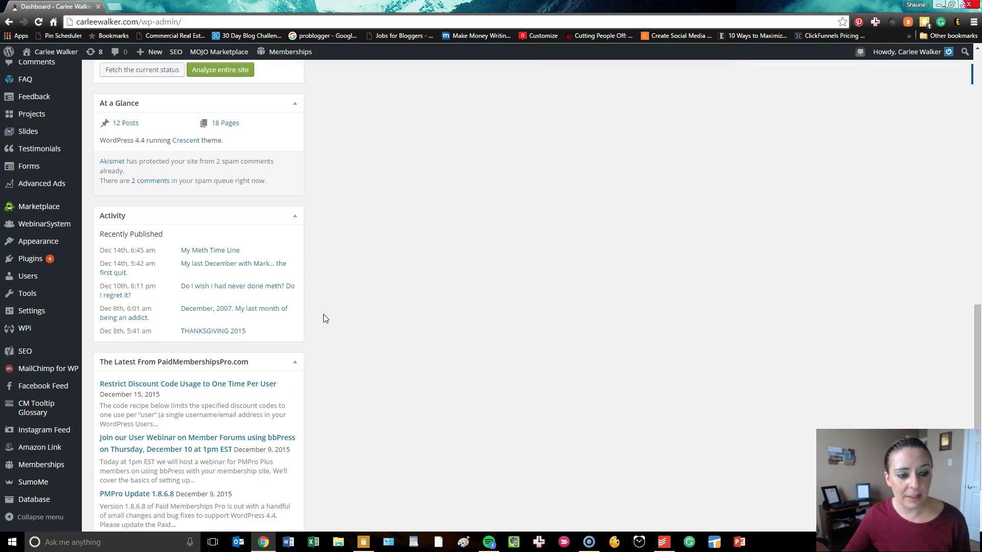
scroll(323, 314, "down", 2)
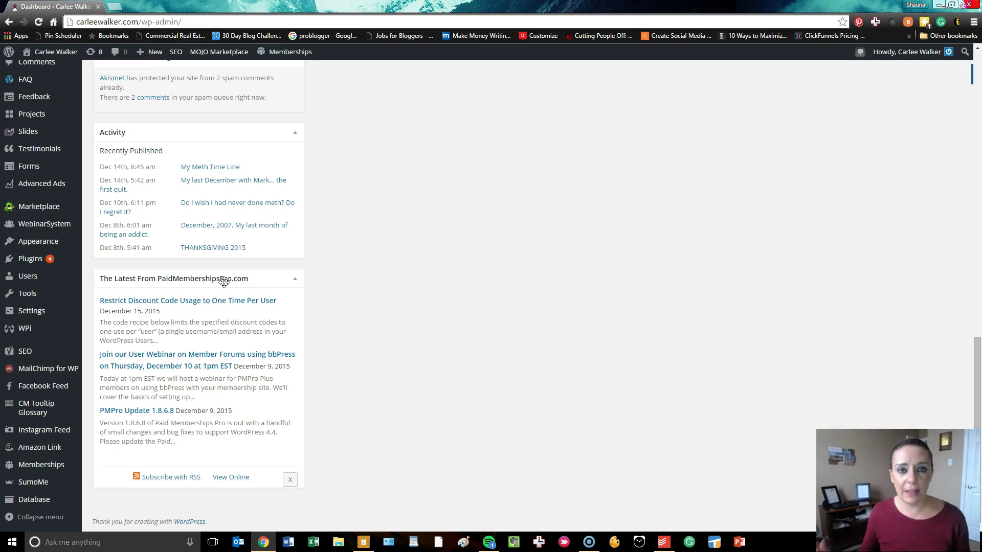
scroll(48, 171, "up", 8)
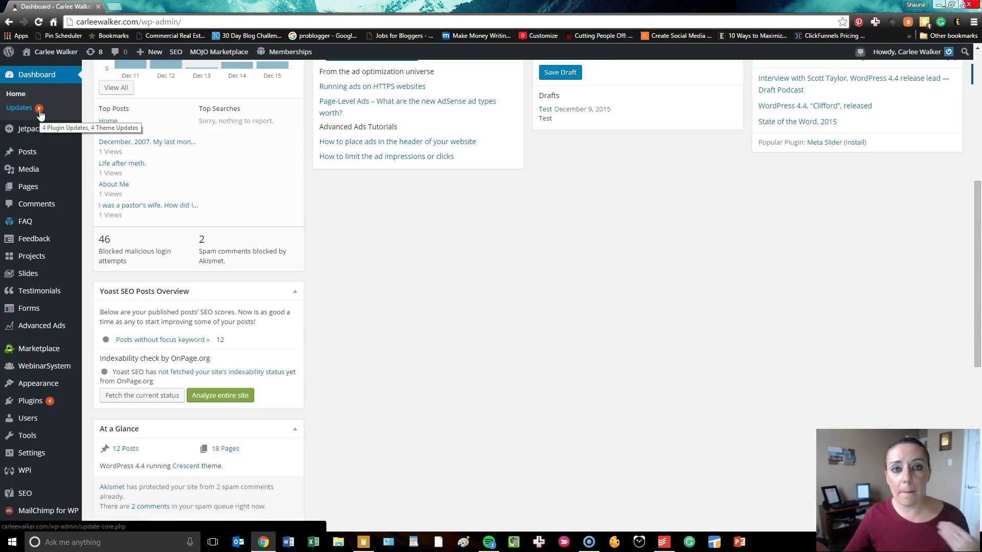
Open the Jetpack overview and review its performance, security and traffic growth features
left_click(38, 130)
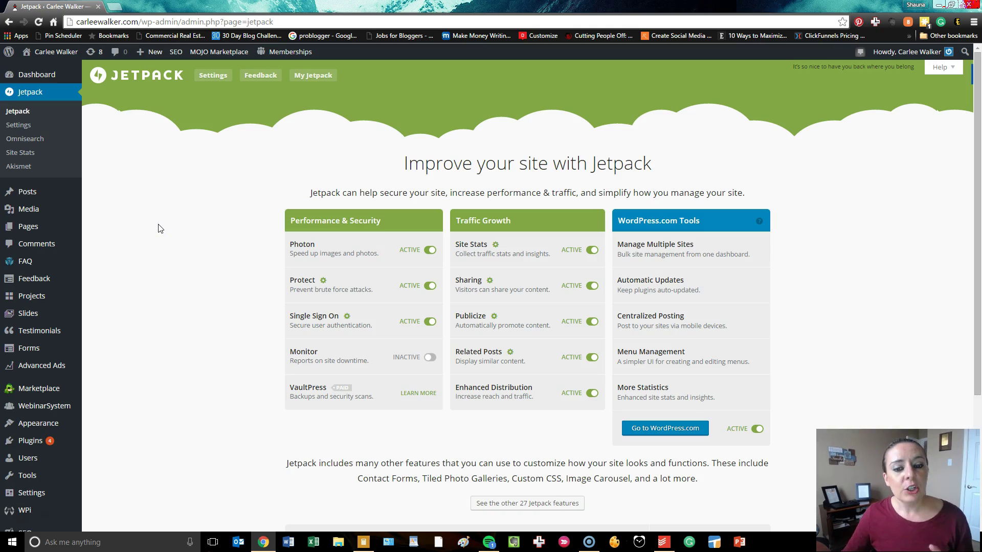
left_click(237, 222)
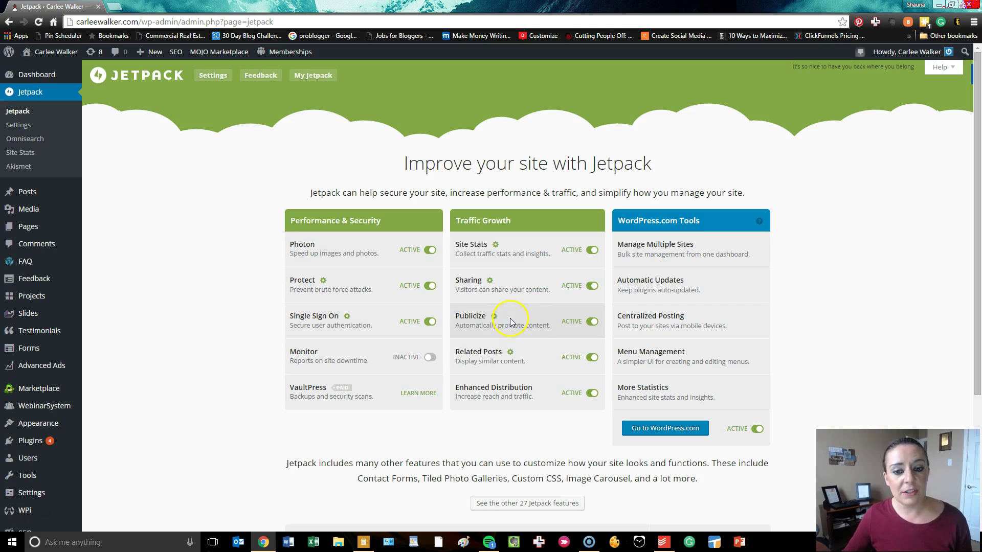
scroll(541, 332, "down", 1)
scroll(543, 336, "down", 2)
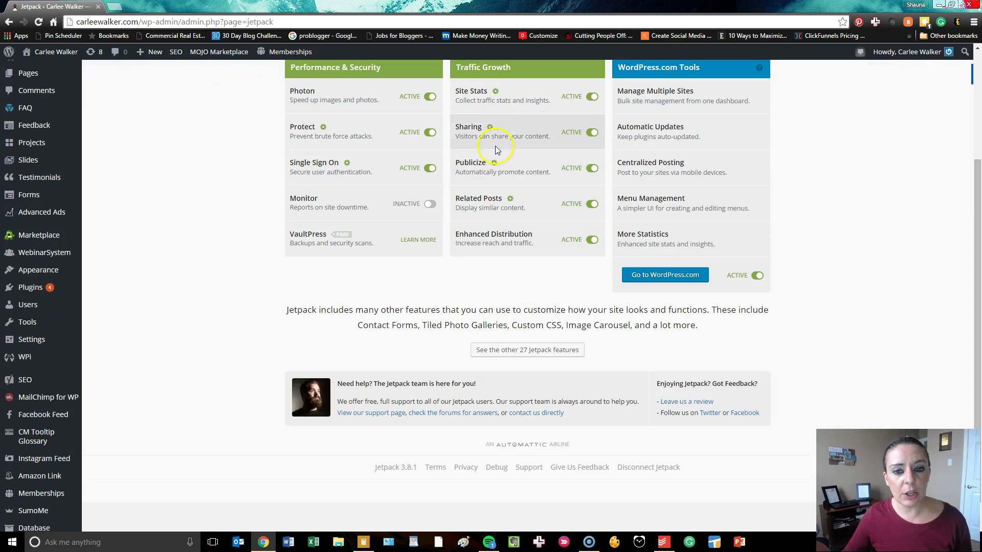
left_click(504, 168)
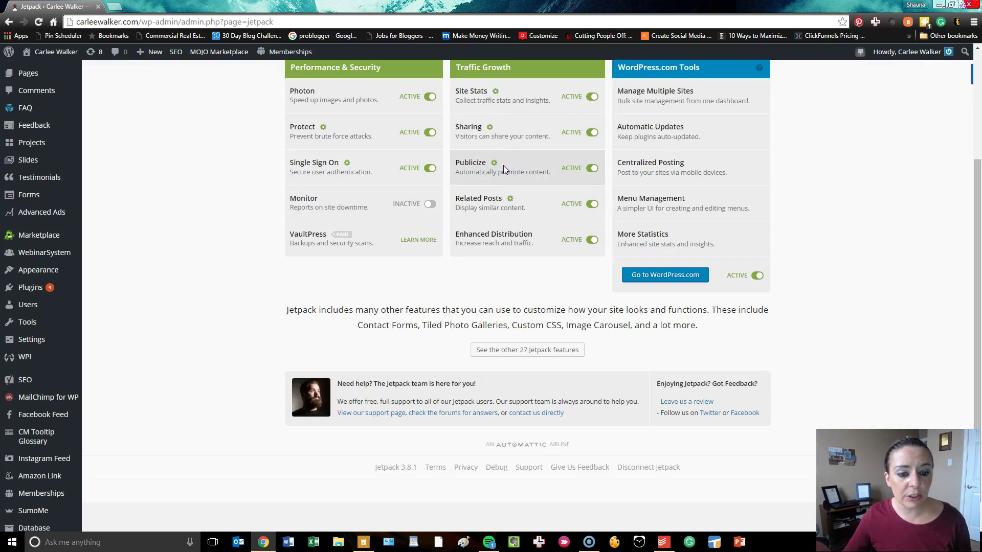
scroll(503, 165, "up", 3)
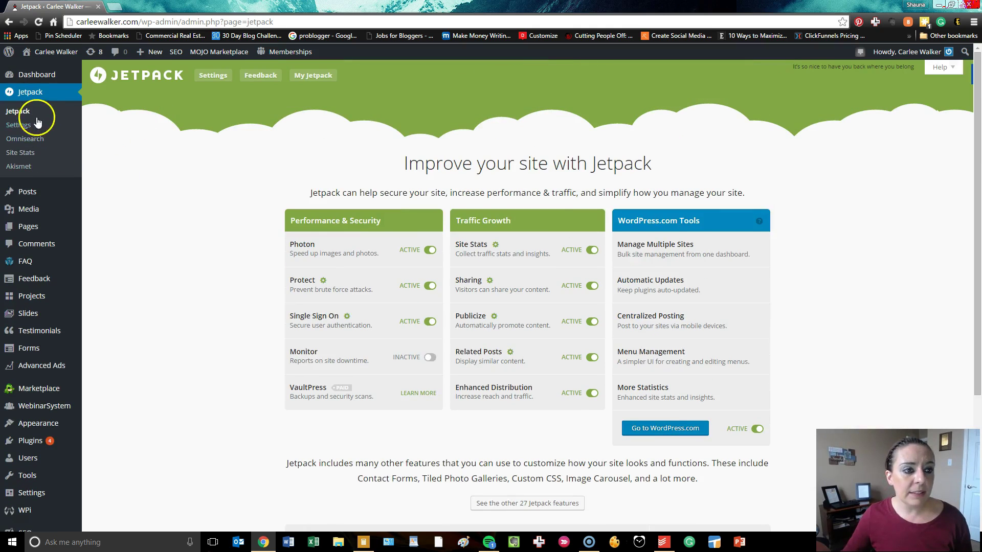
Open the Jetpack module settings, read the Enhanced Distribution description and close it
left_click(29, 127)
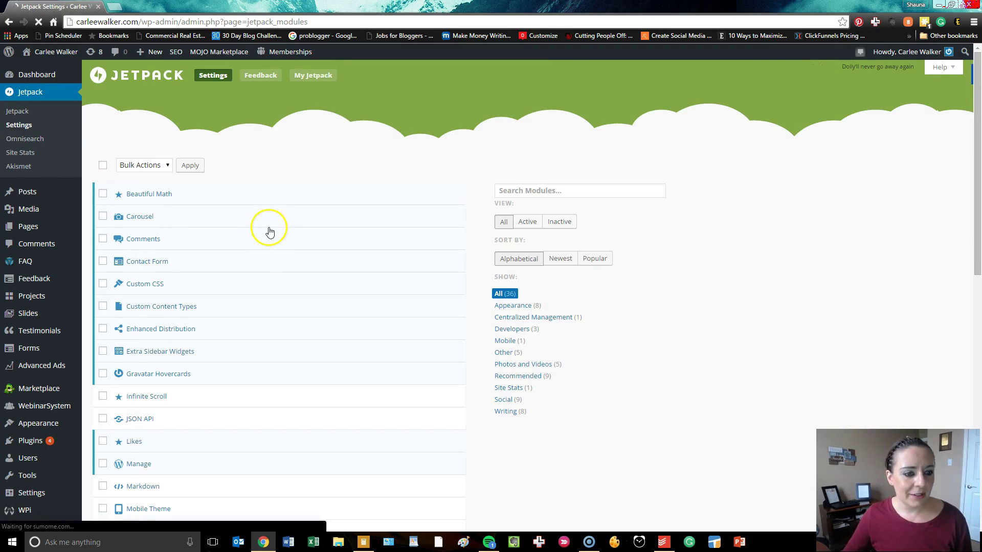
scroll(269, 230, "down", 1)
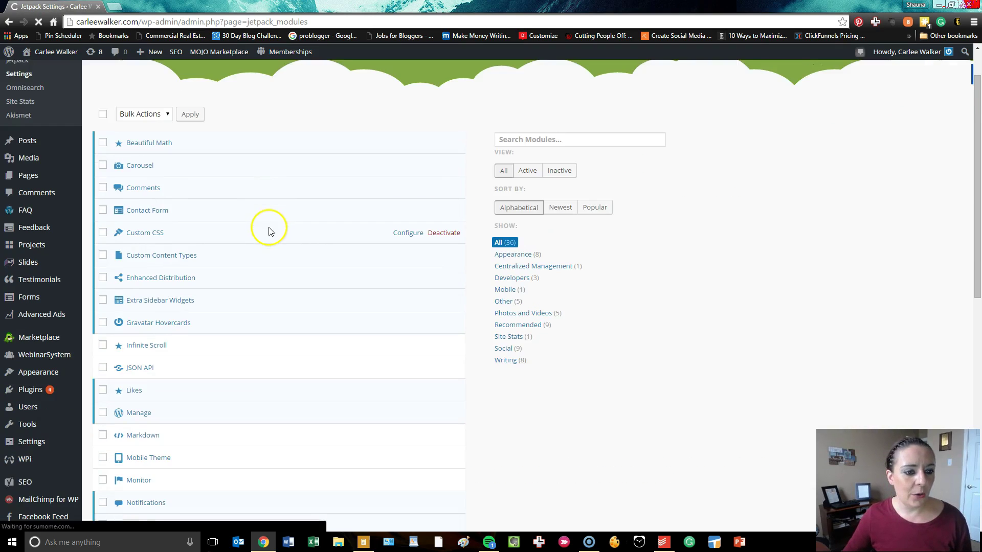
left_click(160, 279)
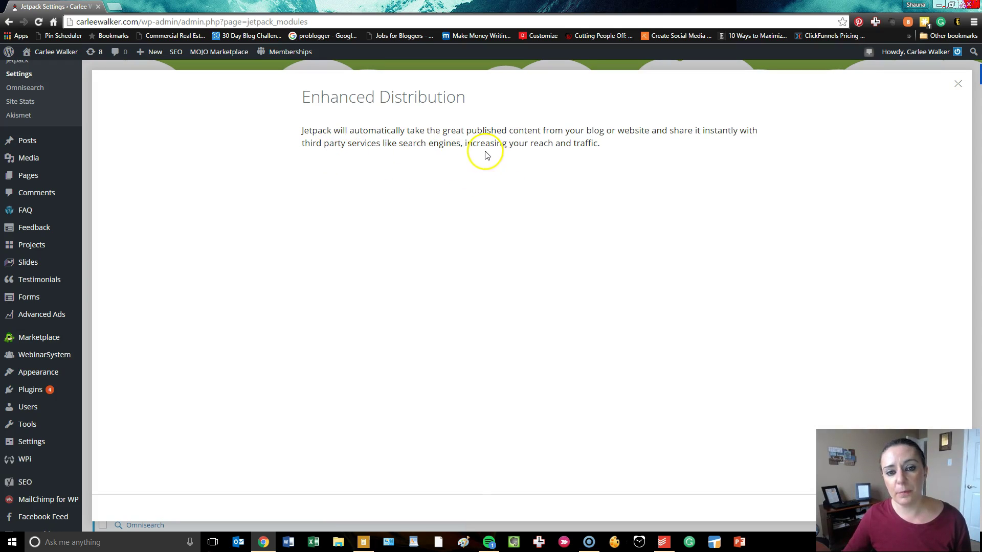
left_click(961, 97)
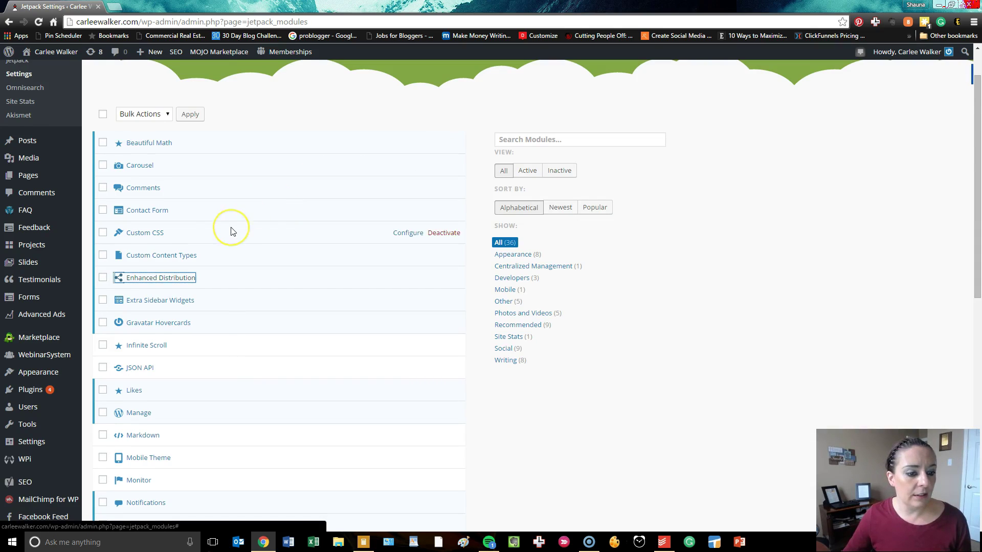
Find the Publicize module in the Jetpack module list and open its configuration
scroll(231, 231, "down", 1)
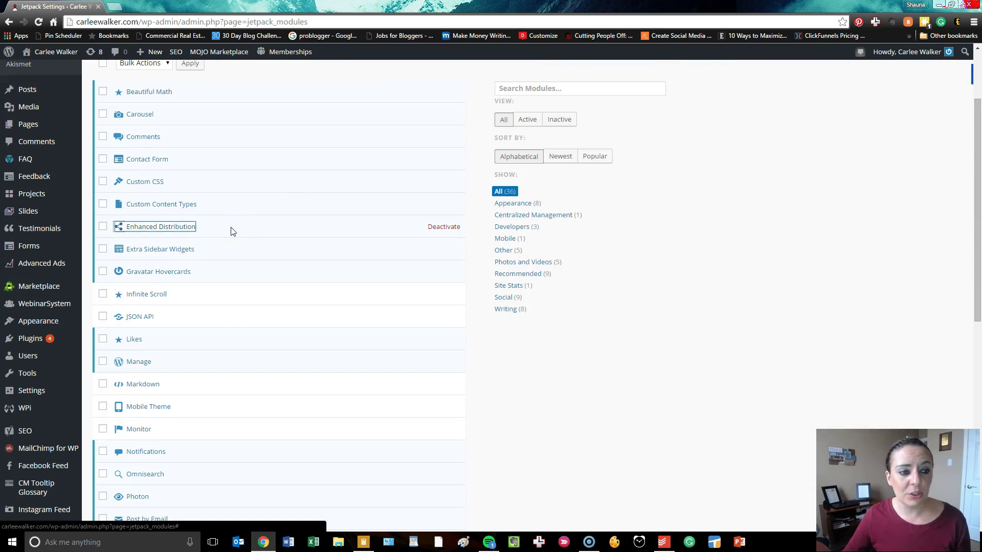
scroll(231, 231, "up", 1)
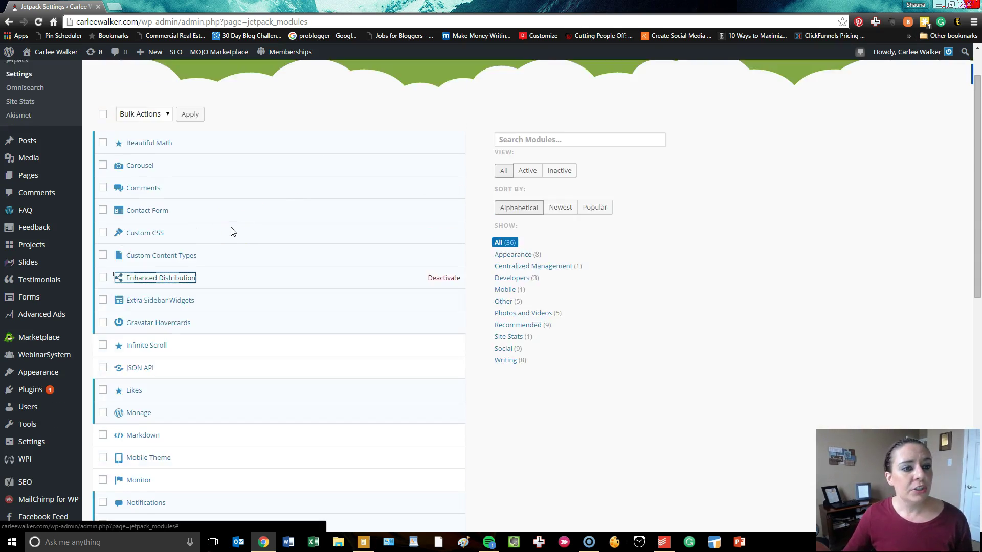
scroll(231, 232, "down", 2)
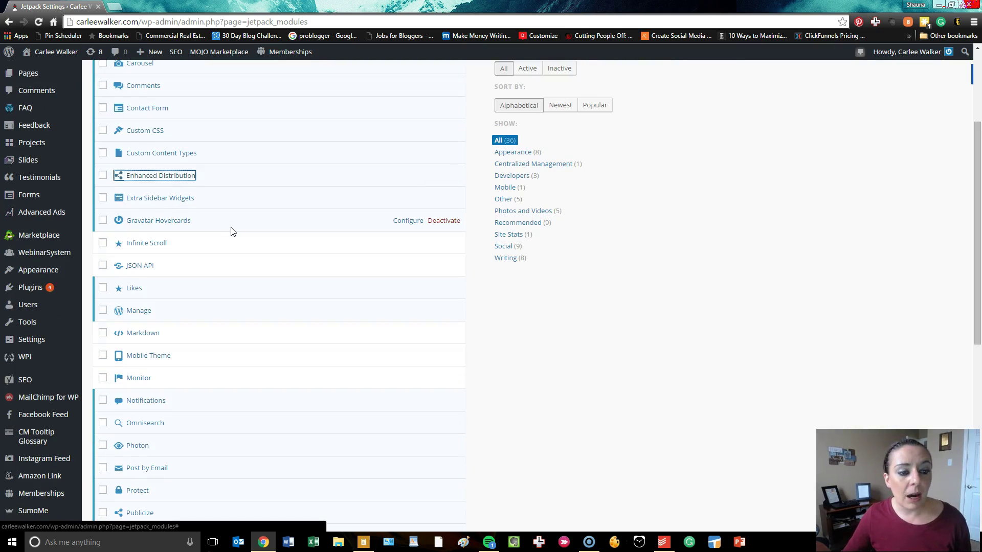
scroll(232, 231, "down", 2)
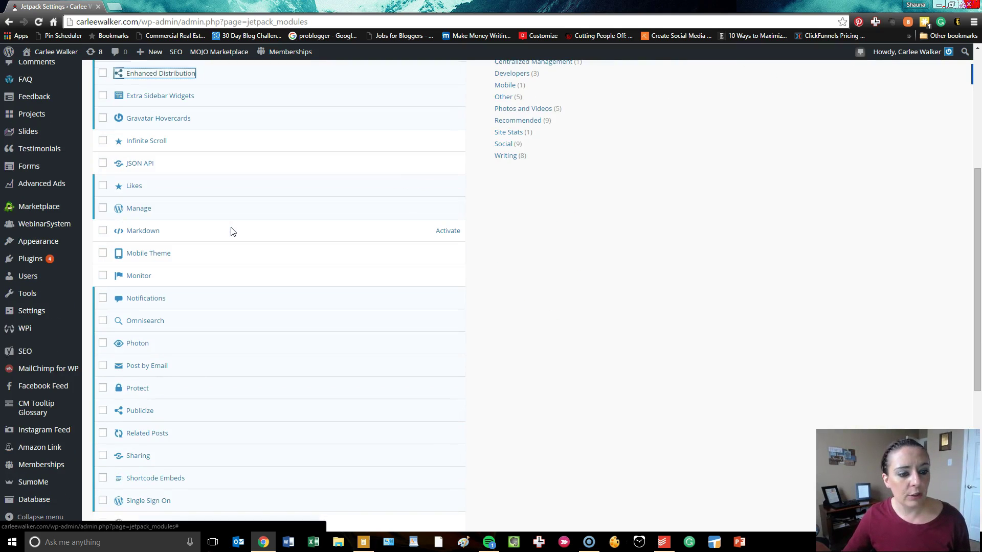
scroll(231, 231, "down", 1)
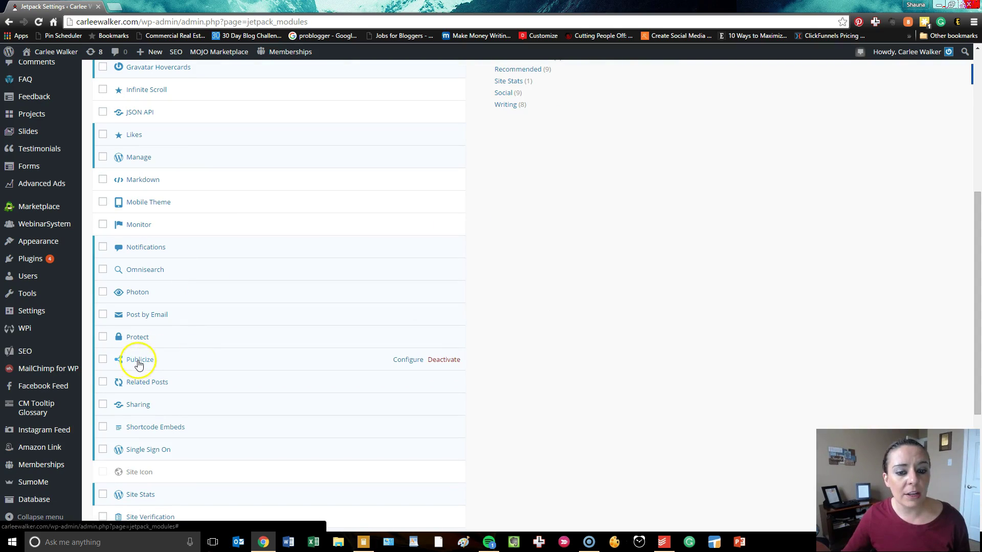
left_click(408, 360)
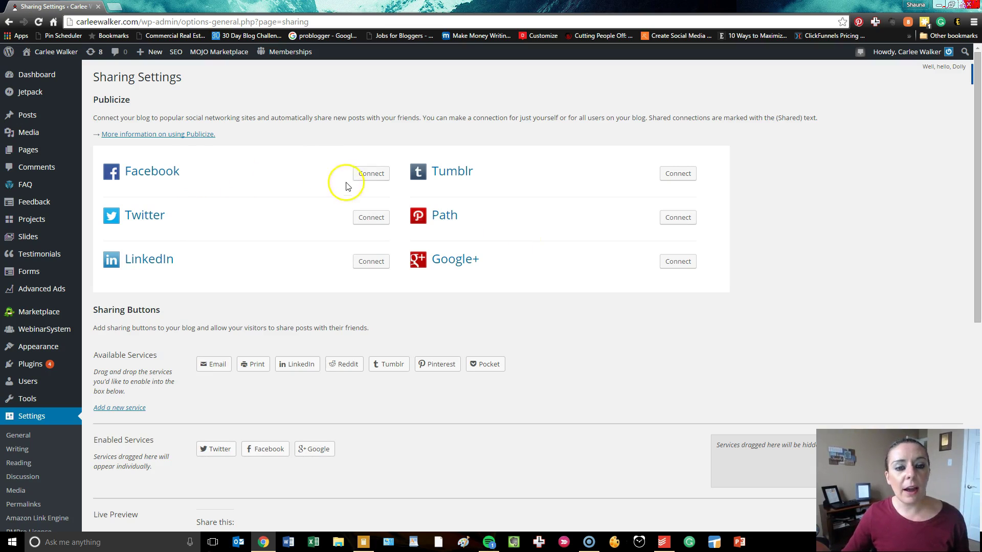
Connect a Facebook account to Publicize, review the available Facebook pages and close the selection dialog
left_click(372, 174)
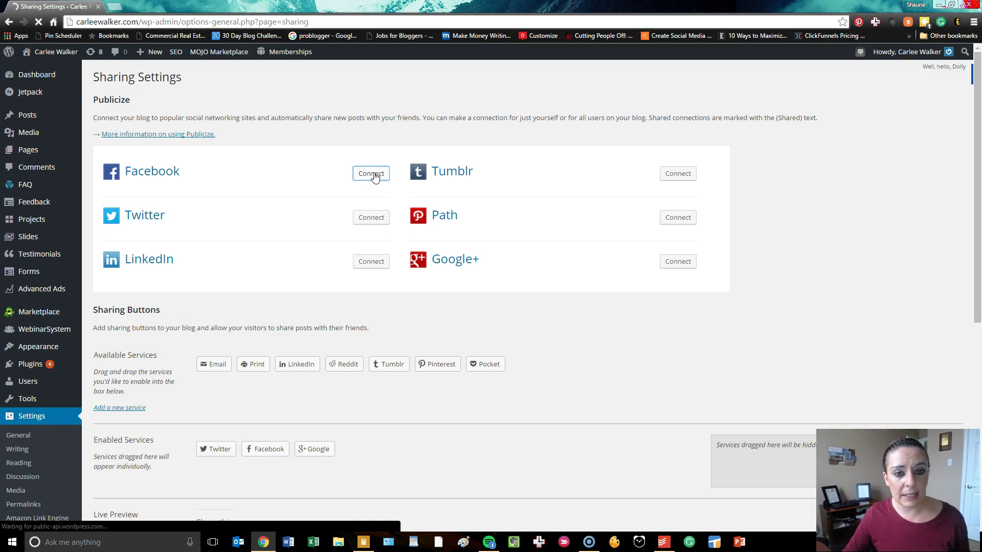
left_click(386, 174)
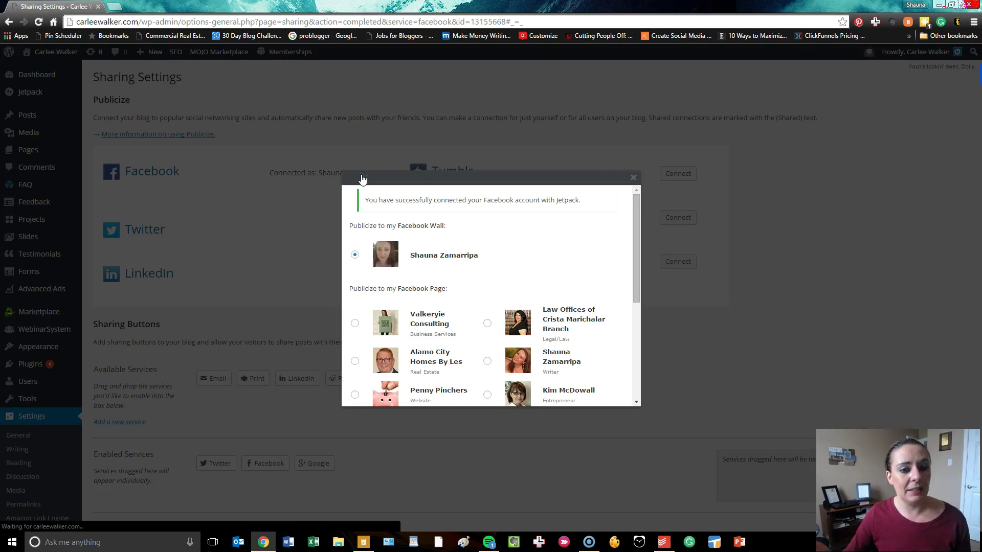
scroll(509, 235, "down", 3)
scroll(509, 235, "down", 2)
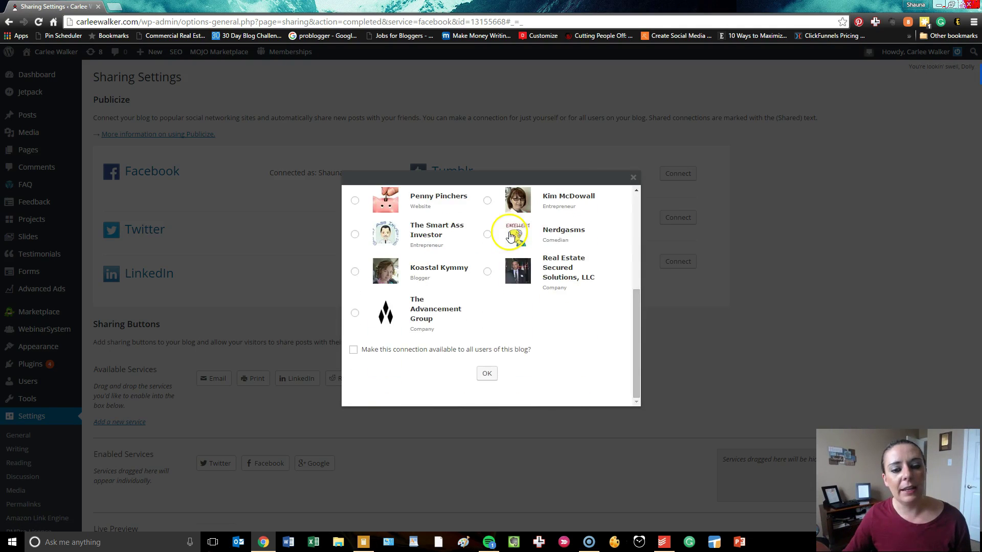
scroll(532, 204, "up", 6)
left_click(635, 177)
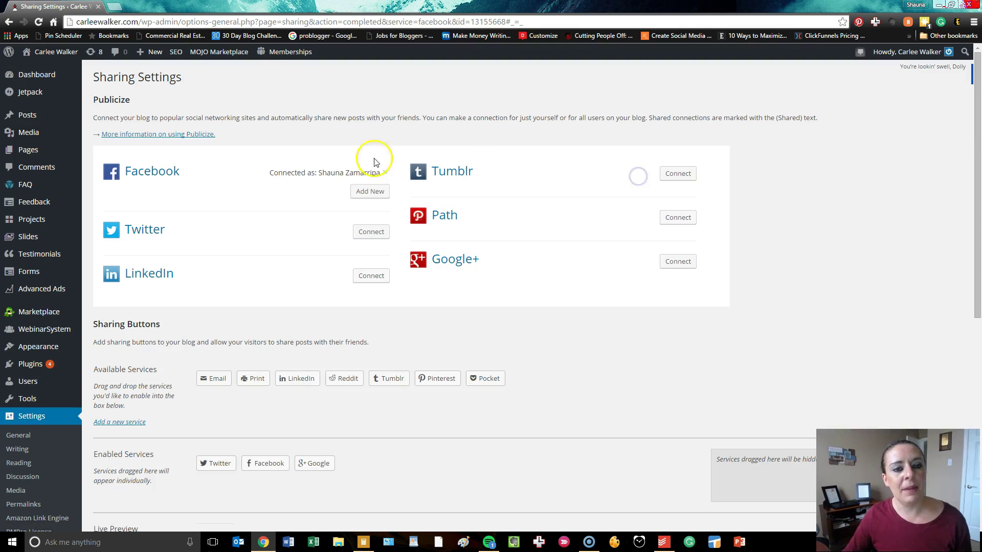
Remove the Facebook connection from Publicize and look over the remaining sharing button settings
left_click(385, 172)
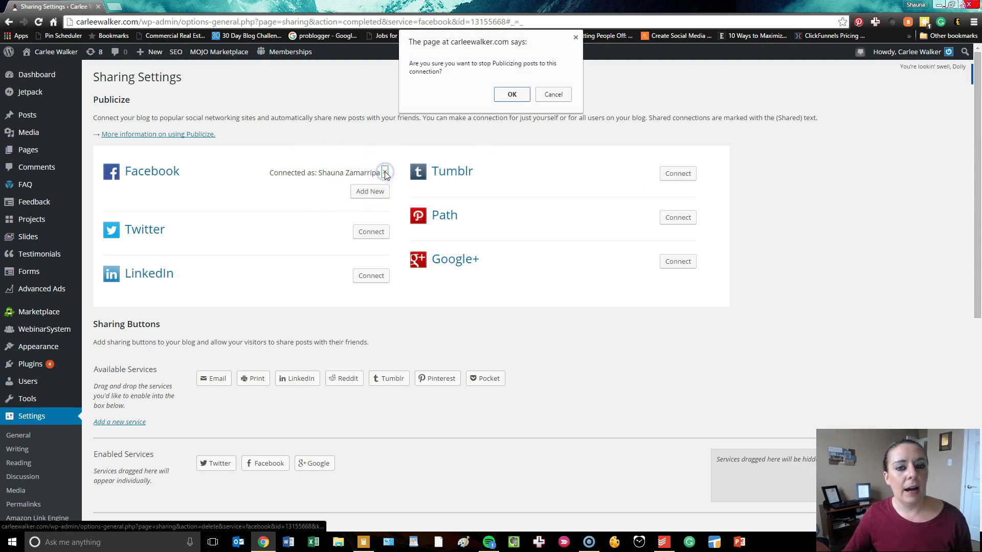
left_click(521, 93)
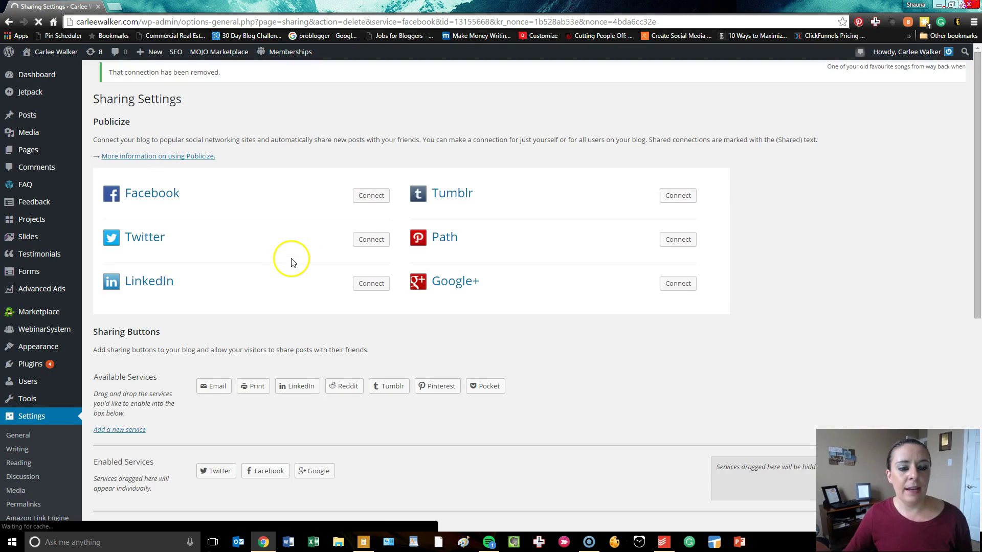
scroll(290, 259, "down", 1)
scroll(327, 307, "down", 6)
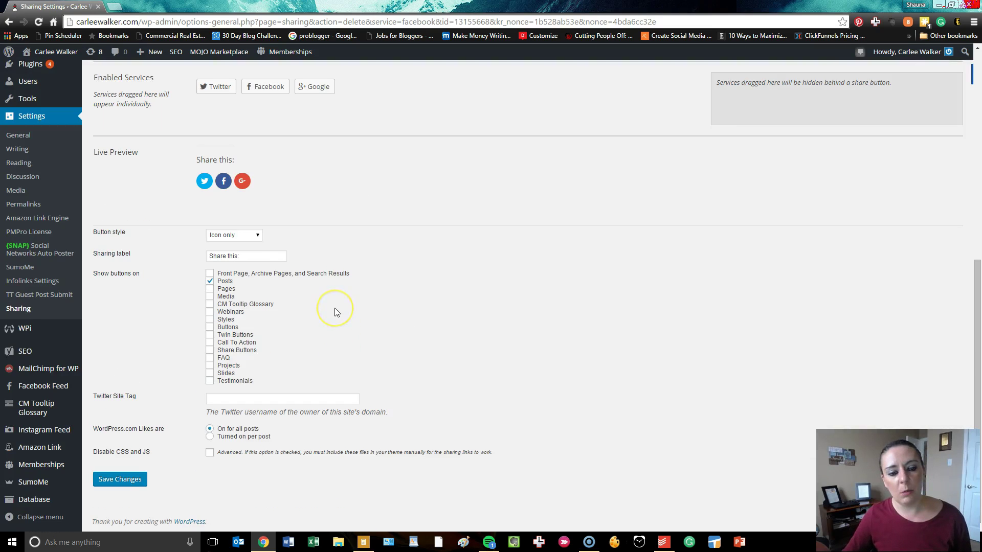
scroll(334, 309, "up", 7)
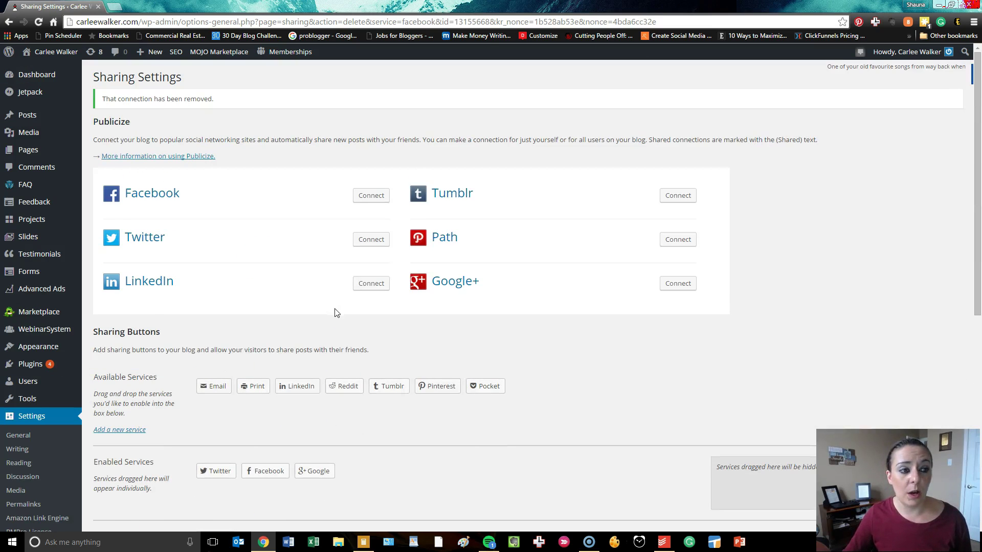
Open Jetpack's Akismet page, review the registration options and place the cursor in the API key field
left_click(31, 94)
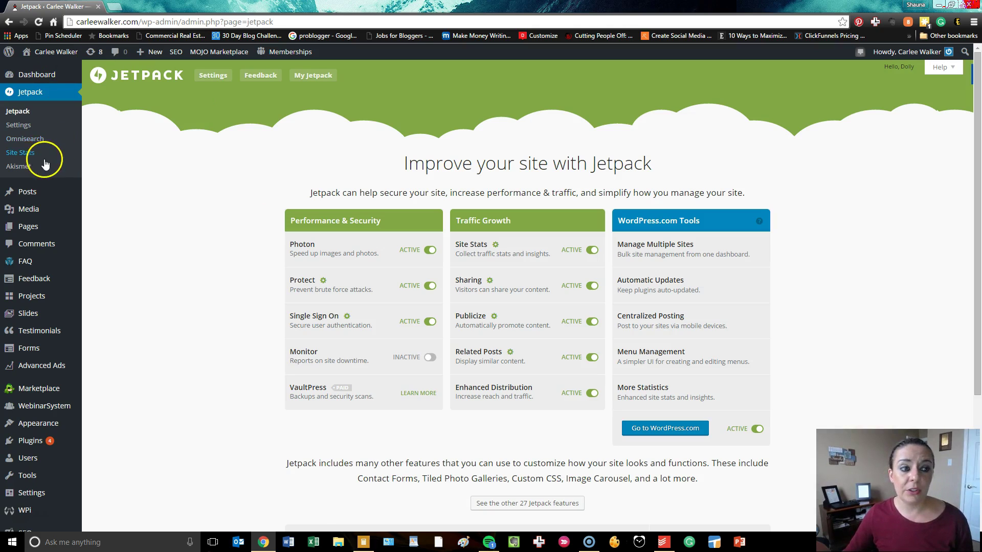
left_click(26, 167)
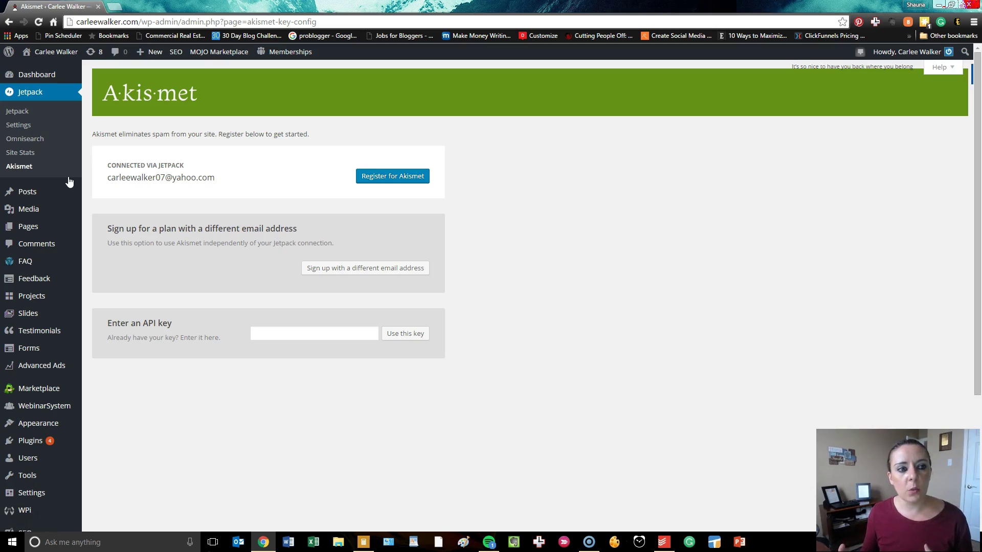
scroll(139, 199, "down", 2)
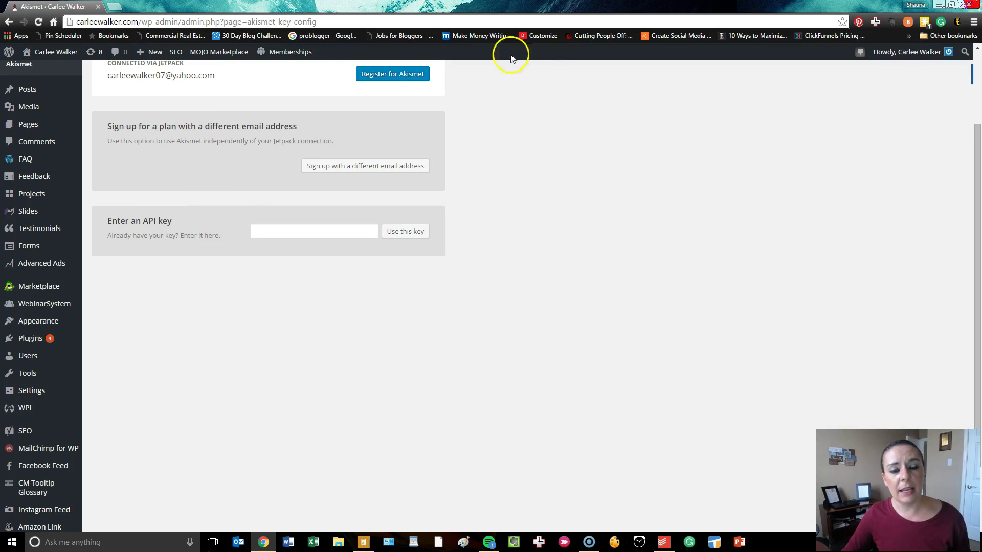
scroll(283, 150, "down", 1)
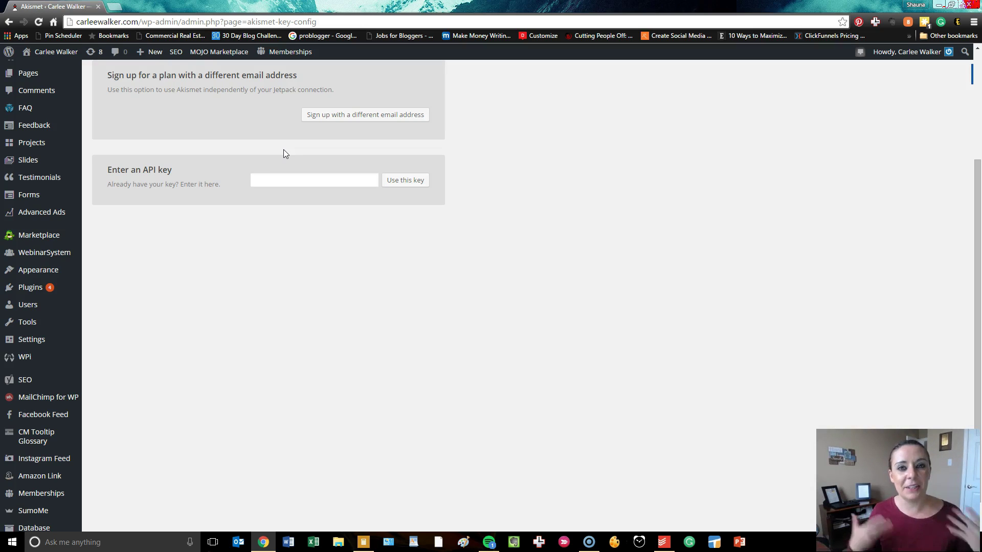
left_click(284, 177)
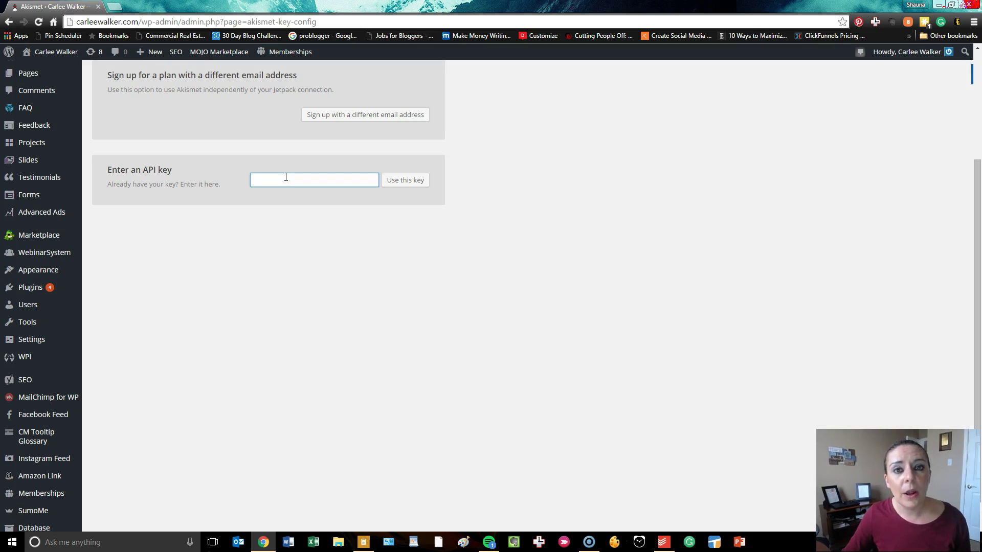
Leave the Akismet page, open the list of all posts and look through their titles, categories, tags and dates
scroll(146, 217, "up", 3)
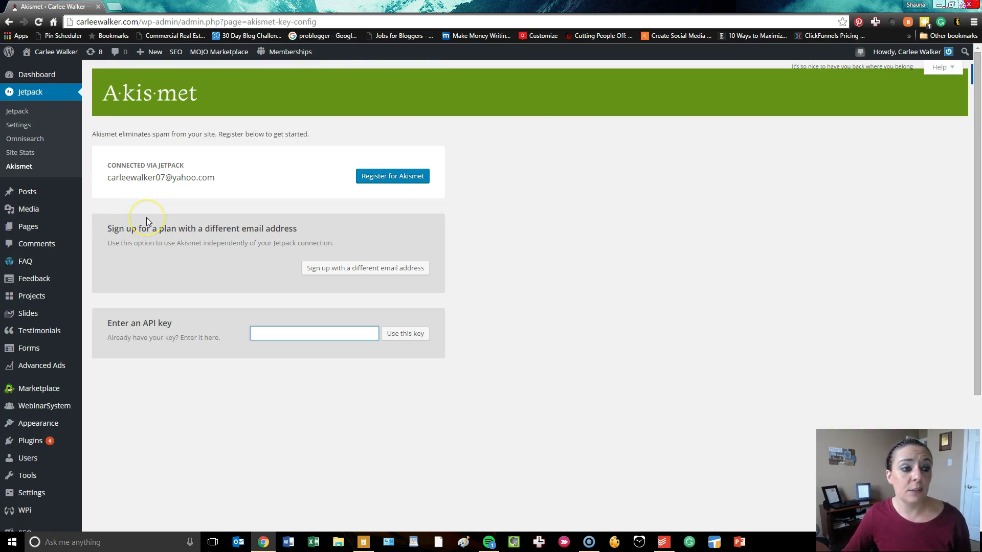
scroll(147, 217, "down", 2)
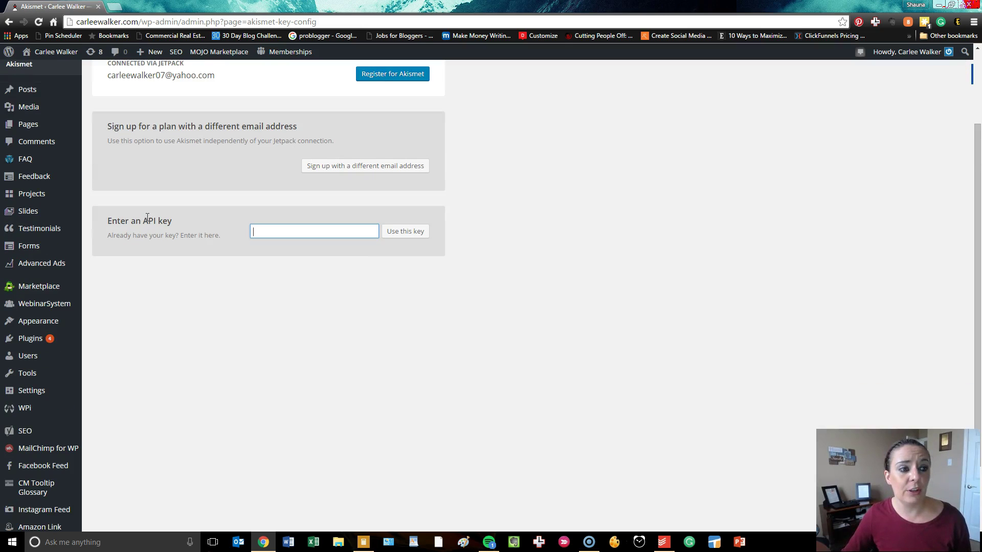
left_click(32, 92)
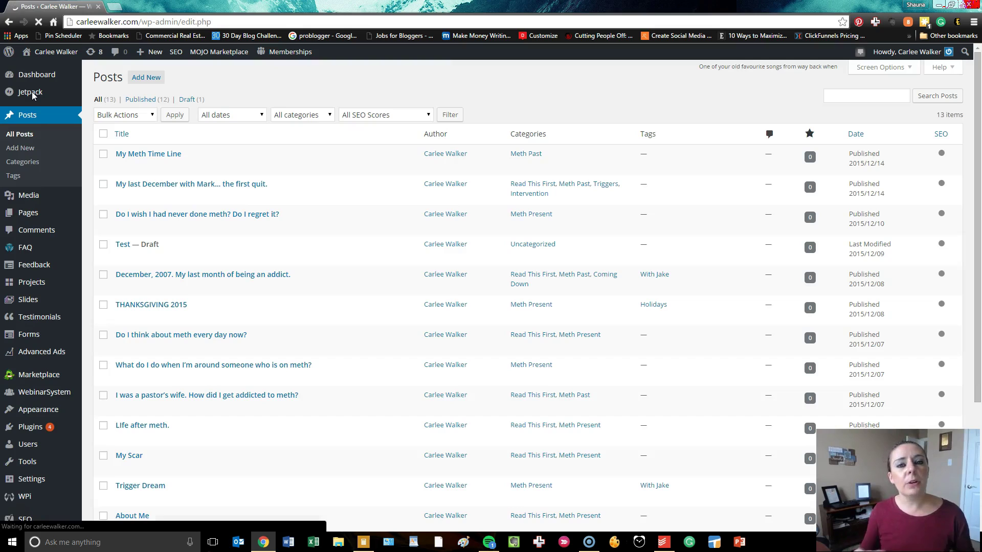
mouse_move(32, 96)
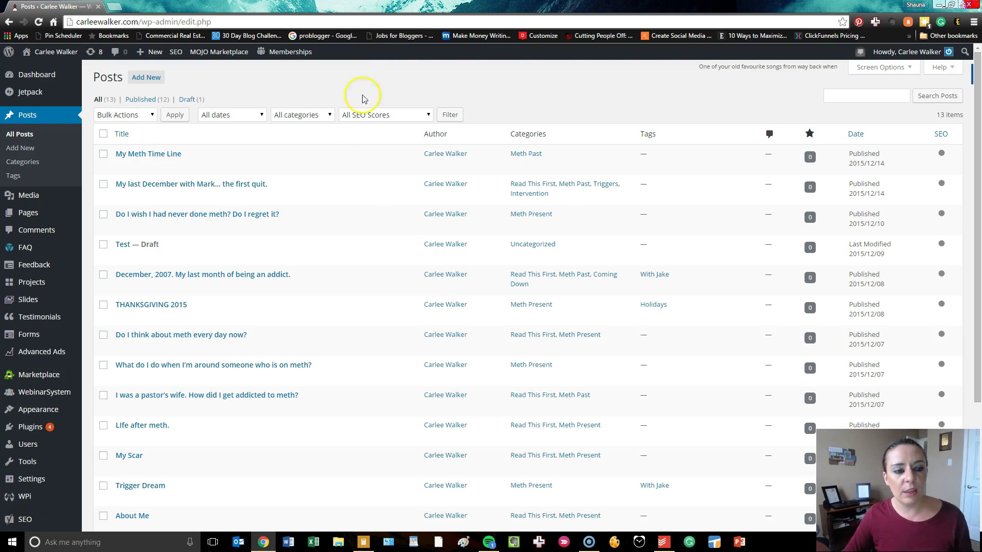
scroll(361, 213, "down", 3)
scroll(363, 213, "up", 1)
scroll(364, 205, "up", 2)
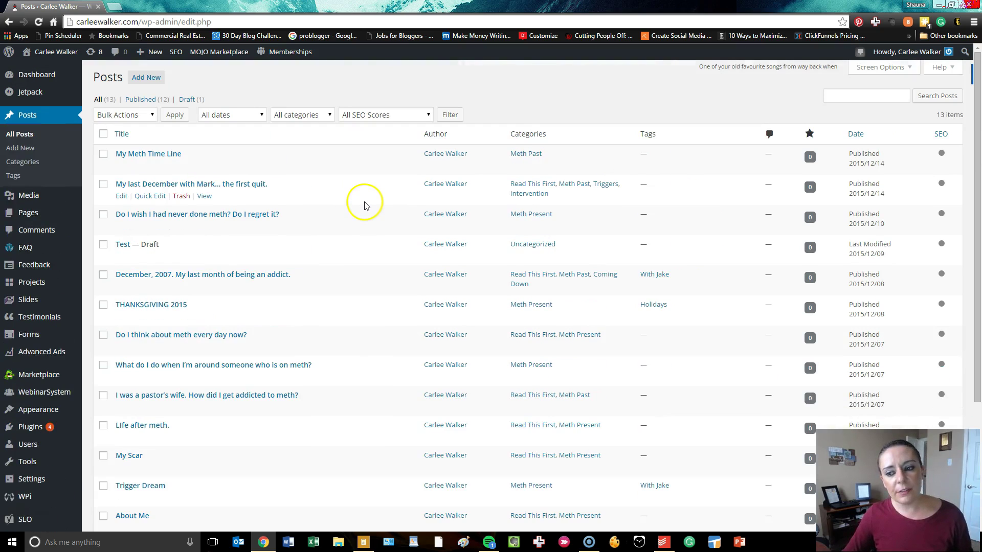
scroll(364, 203, "down", 2)
scroll(365, 204, "up", 2)
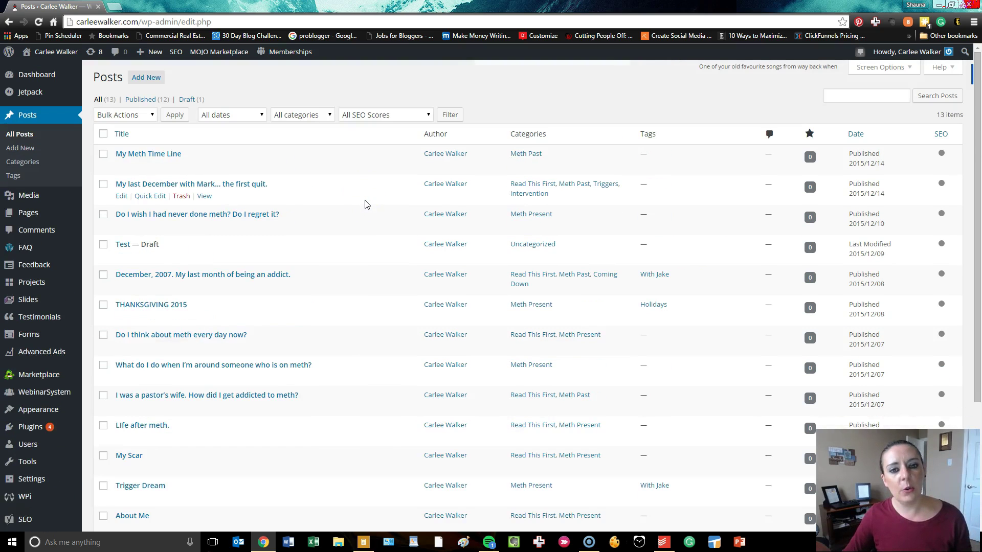
scroll(365, 205, "down", 2)
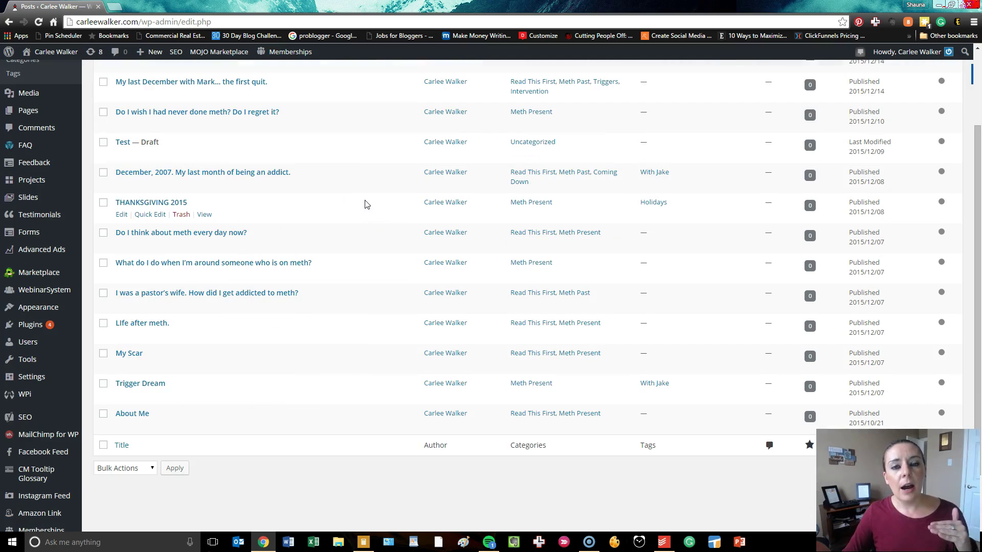
scroll(366, 204, "up", 2)
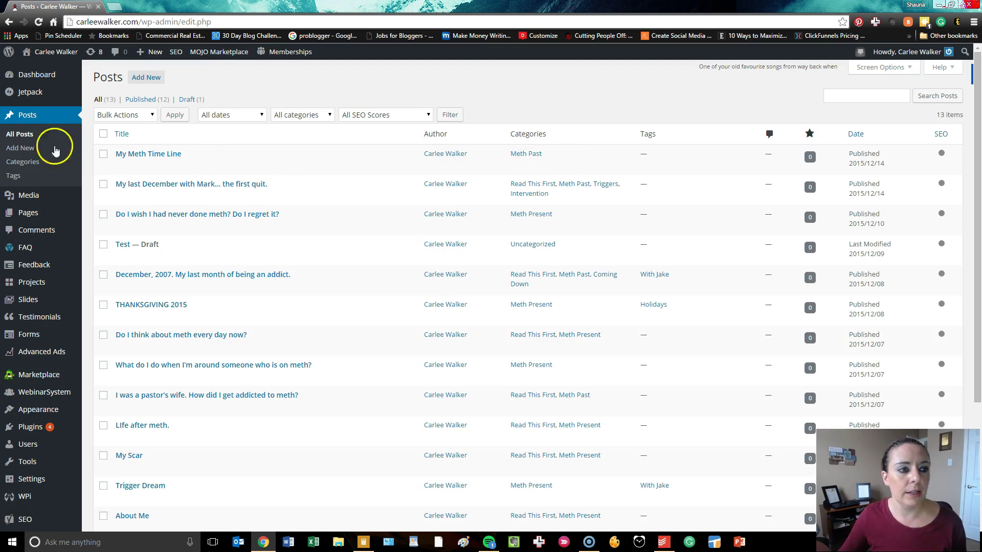
Open the Media Library and browse through the uploaded images
left_click(42, 198)
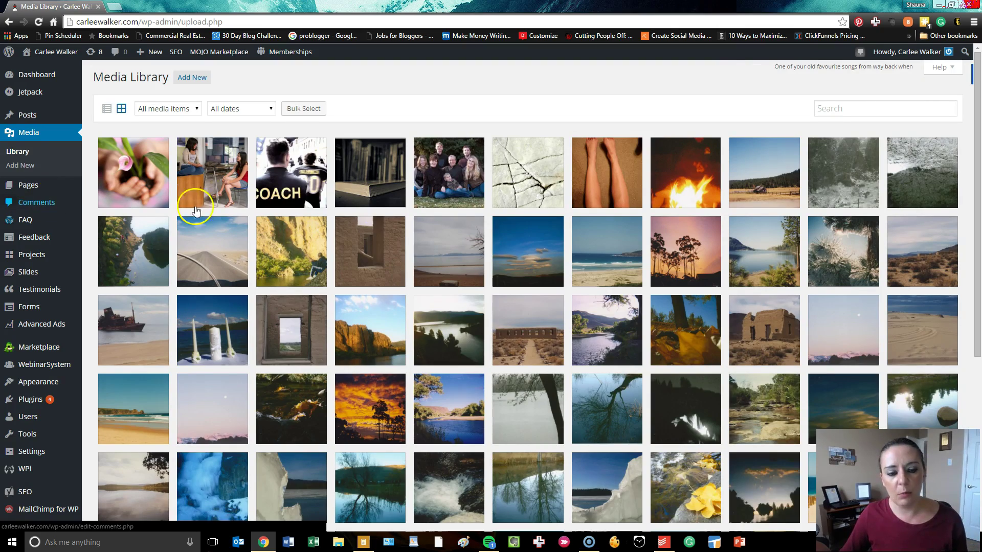
scroll(453, 201, "down", 5)
scroll(454, 201, "up", 5)
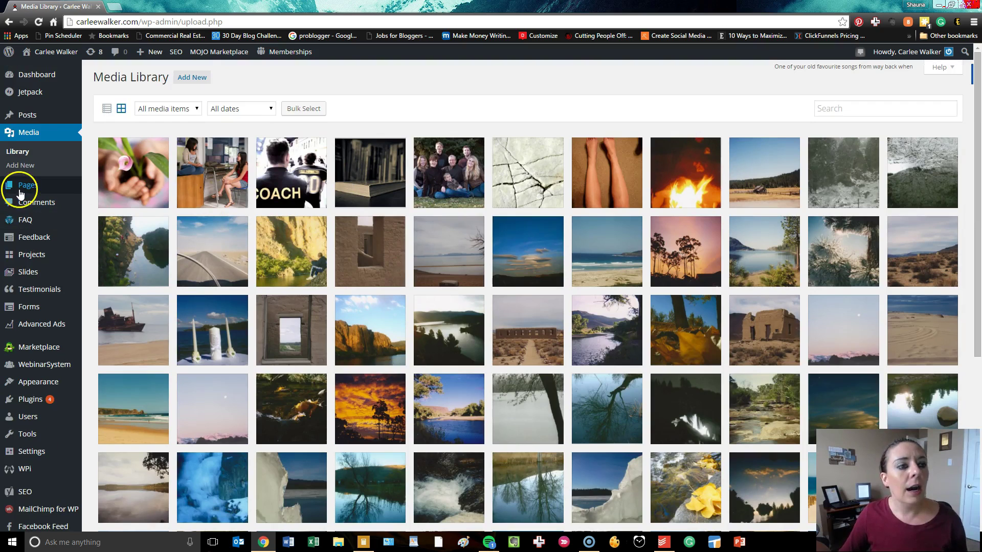
Open the list of all pages and look through the published and draft pages
mouse_move(20, 190)
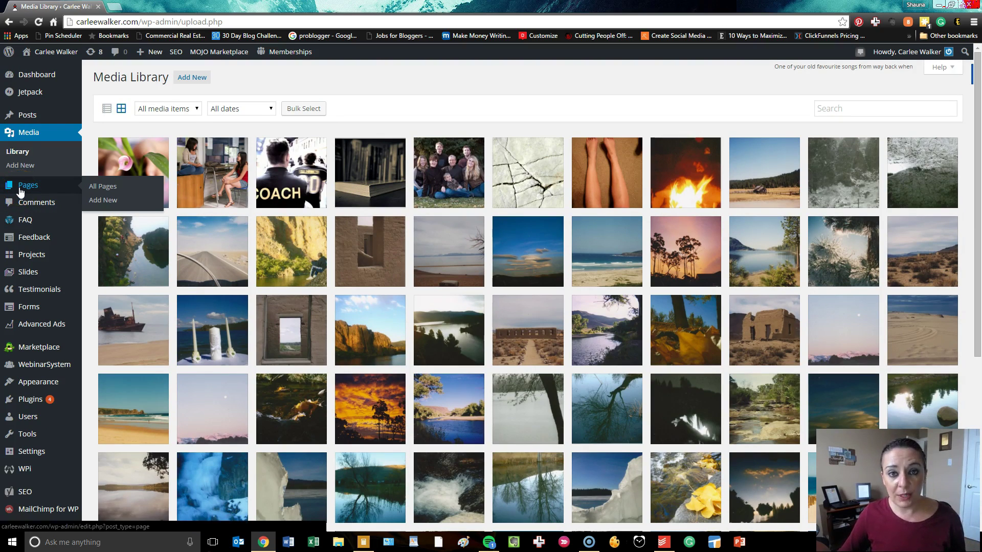
left_click(21, 190)
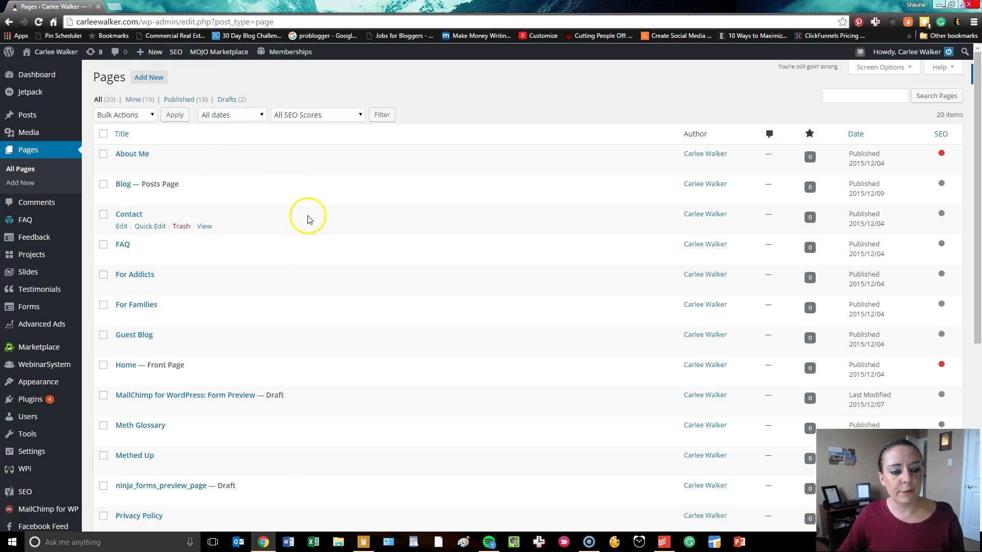
scroll(308, 218, "down", 1)
scroll(308, 219, "down", 5)
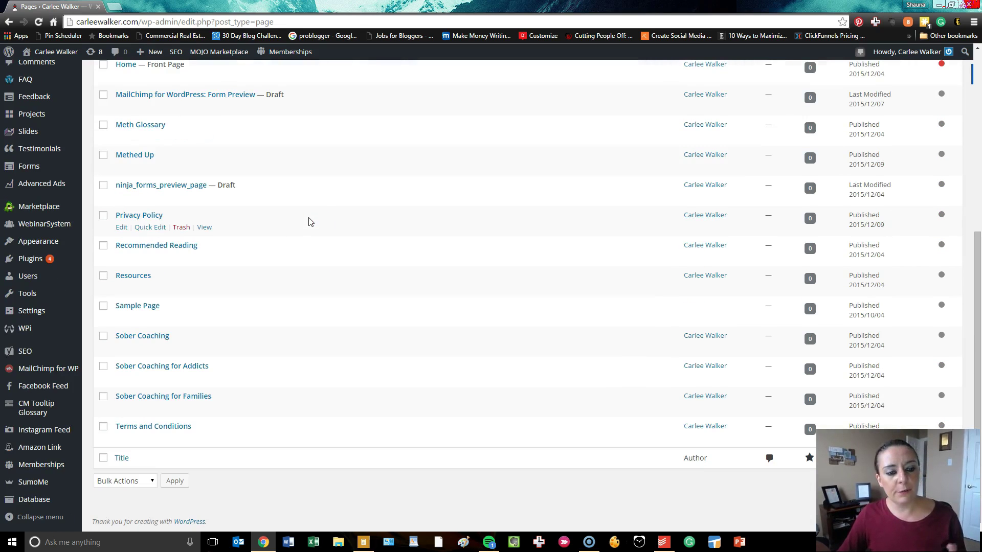
scroll(310, 223, "up", 3)
scroll(312, 227, "up", 3)
left_click(303, 224)
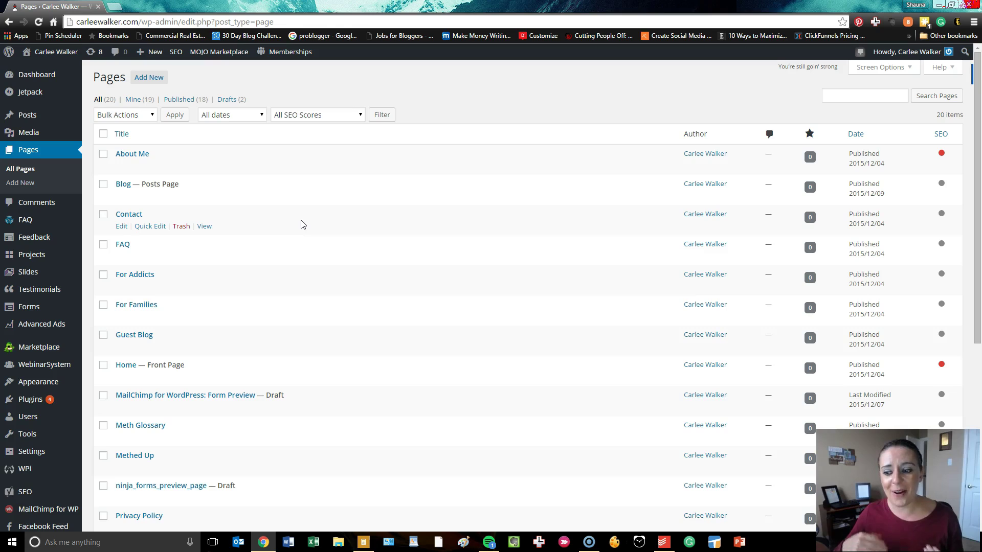
scroll(286, 222, "down", 3)
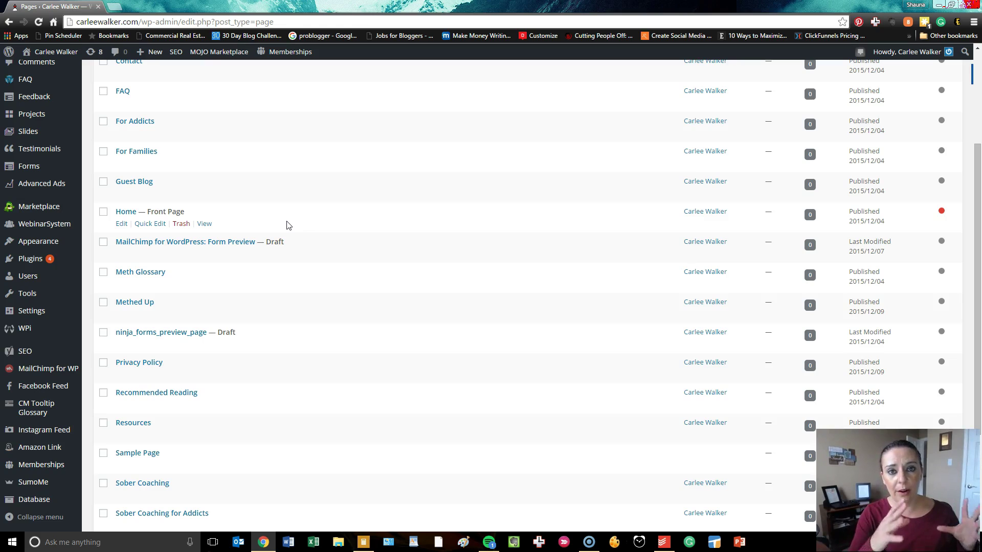
scroll(289, 226, "down", 1)
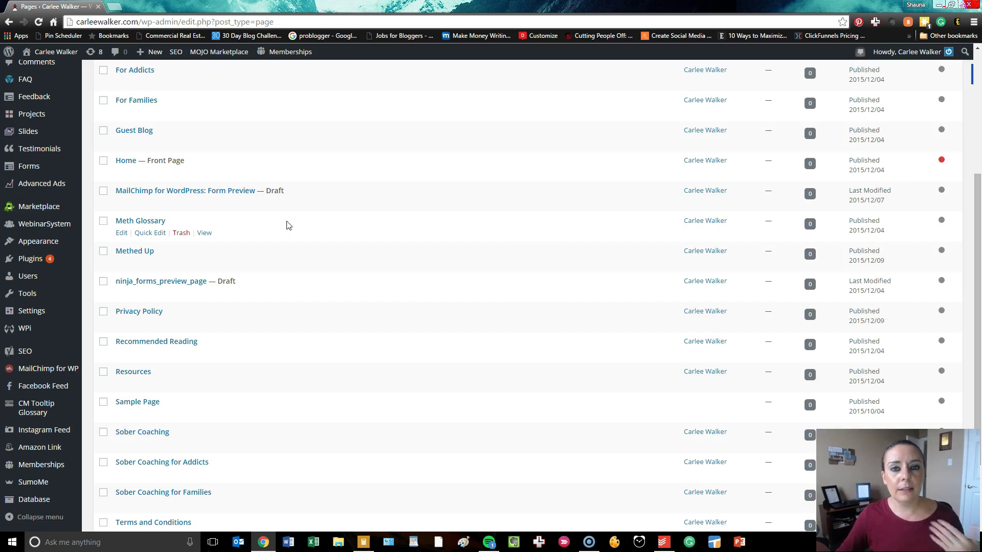
left_click(281, 235)
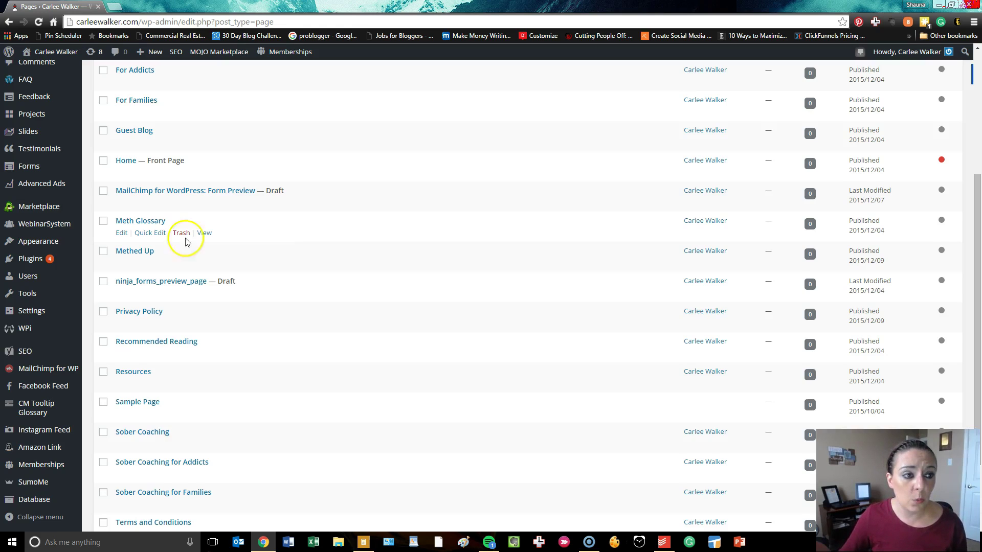
Open the Comments list and display the options available under FAQ
scroll(186, 230, "up", 5)
left_click(33, 208)
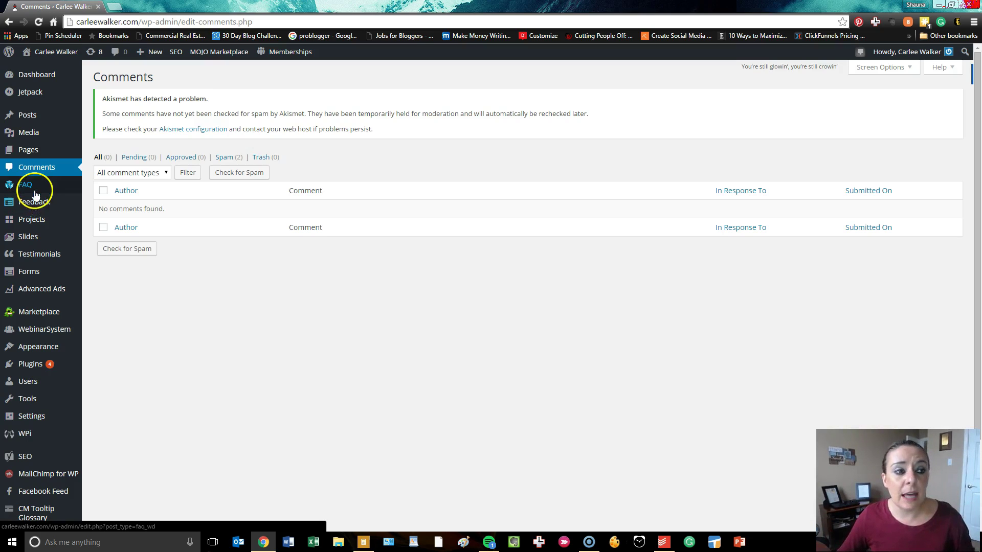
mouse_move(36, 190)
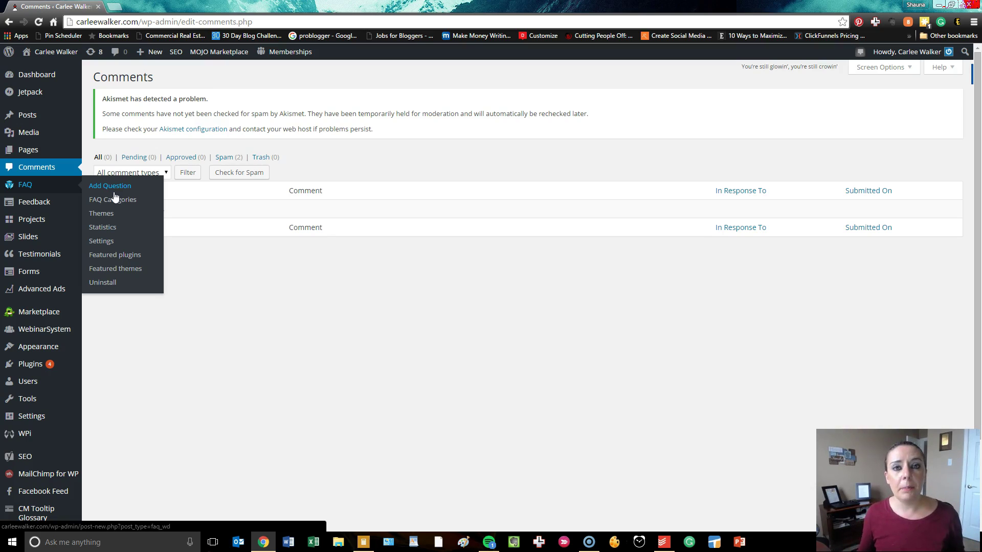
Open the Feedback list and display the options available under Projects
left_click(46, 207)
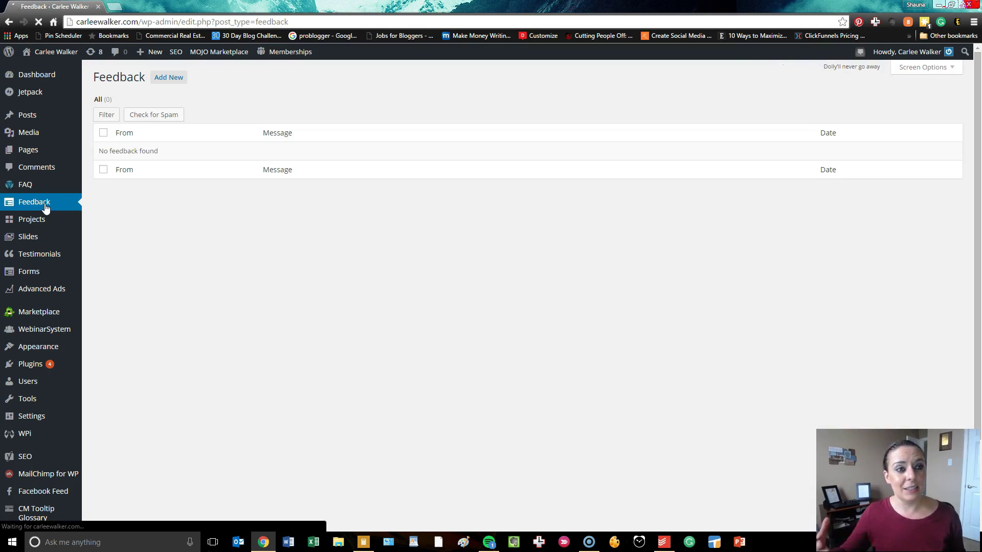
left_click(234, 218)
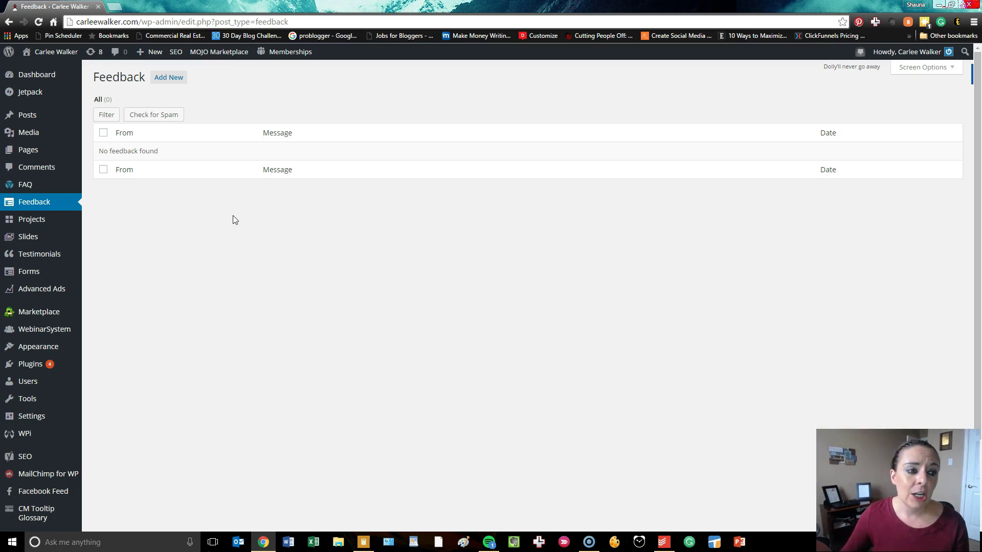
left_click(14, 229)
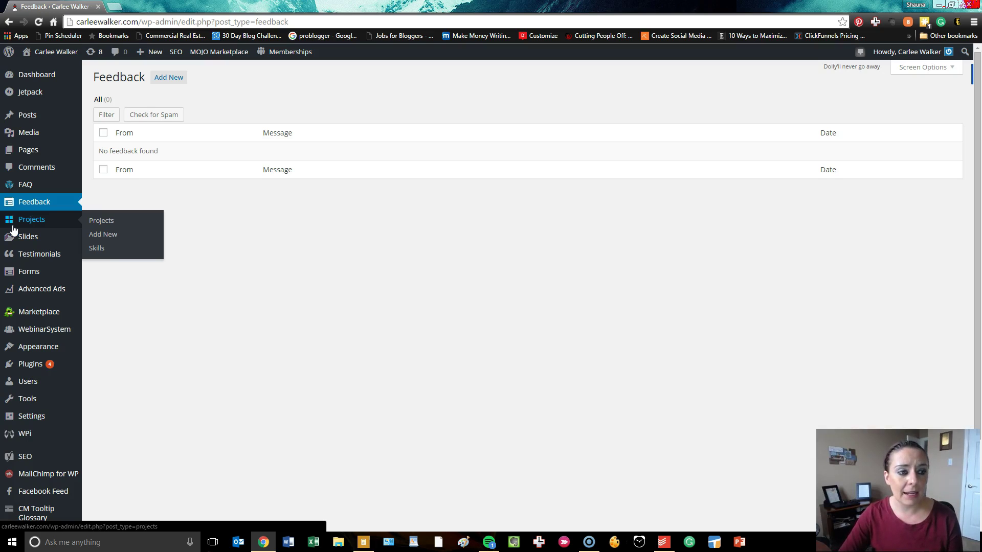
Open the Slides list, show the actions for the "There is Life After Meth" slide, and go to the Testimonials list
left_click(38, 243)
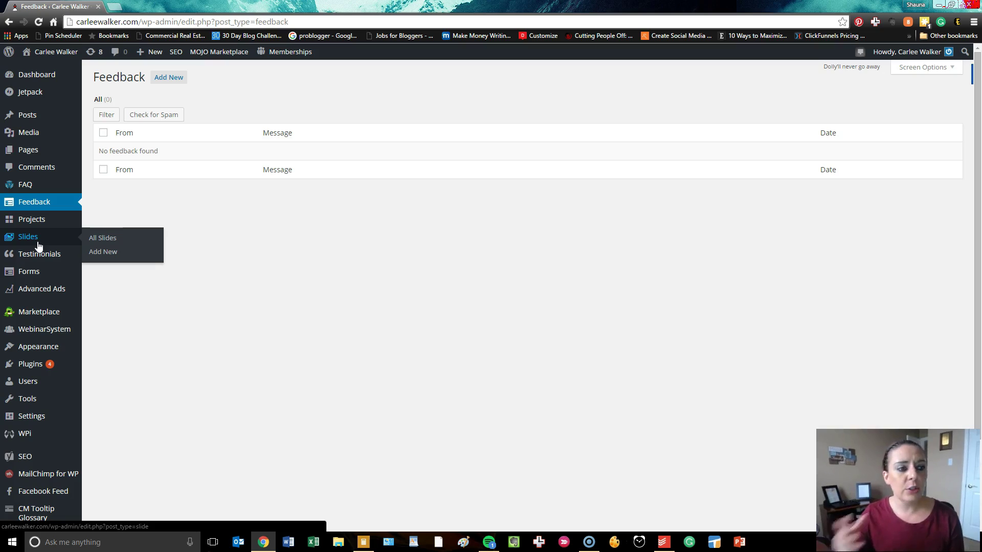
left_click(39, 246)
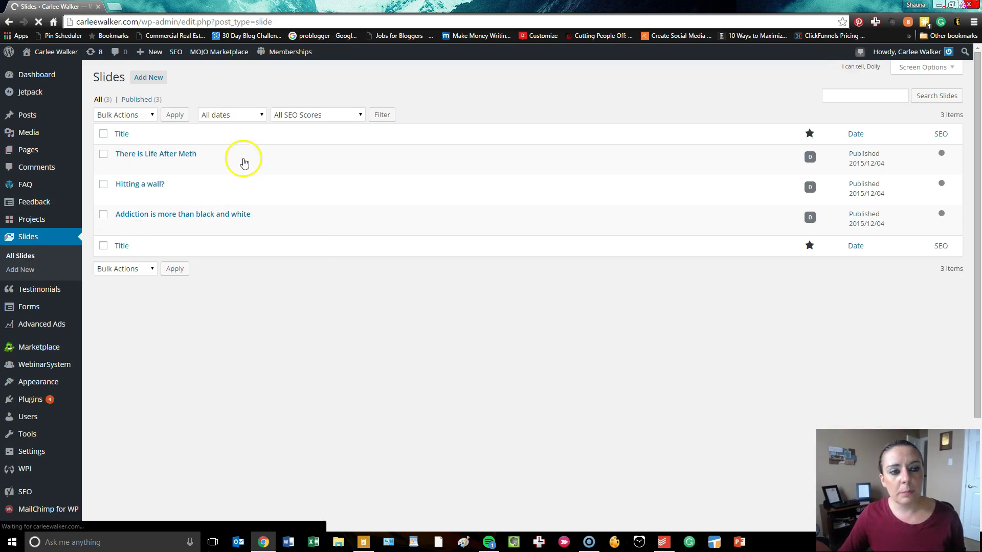
mouse_move(158, 160)
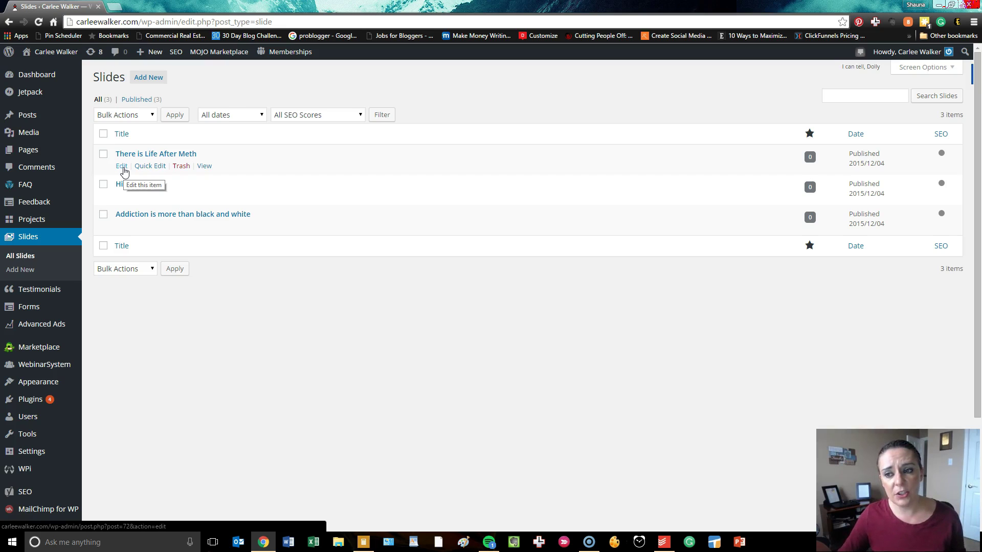
left_click(29, 296)
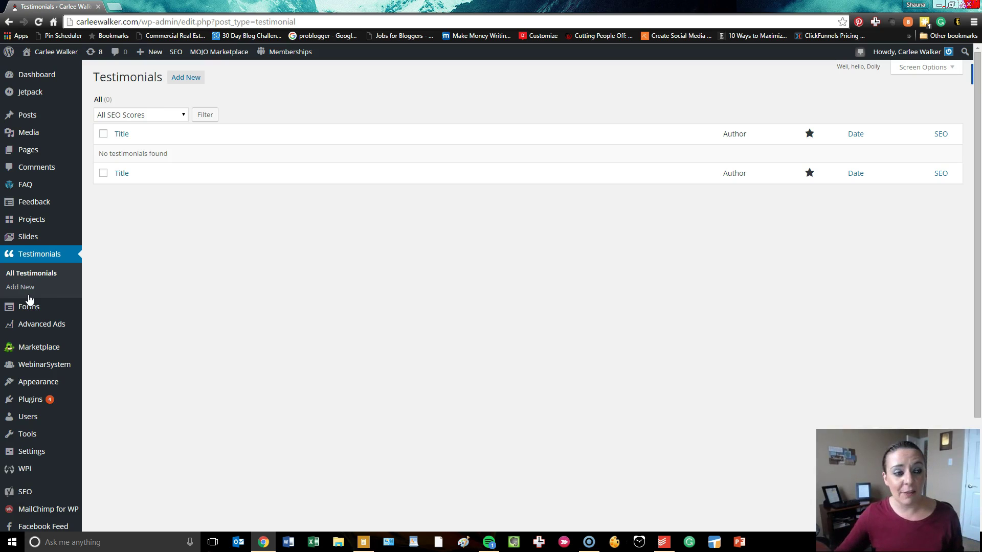
Open the Forms list and highlight the Contact Form's shortcode [ninja_forms id=1]
mouse_move(30, 307)
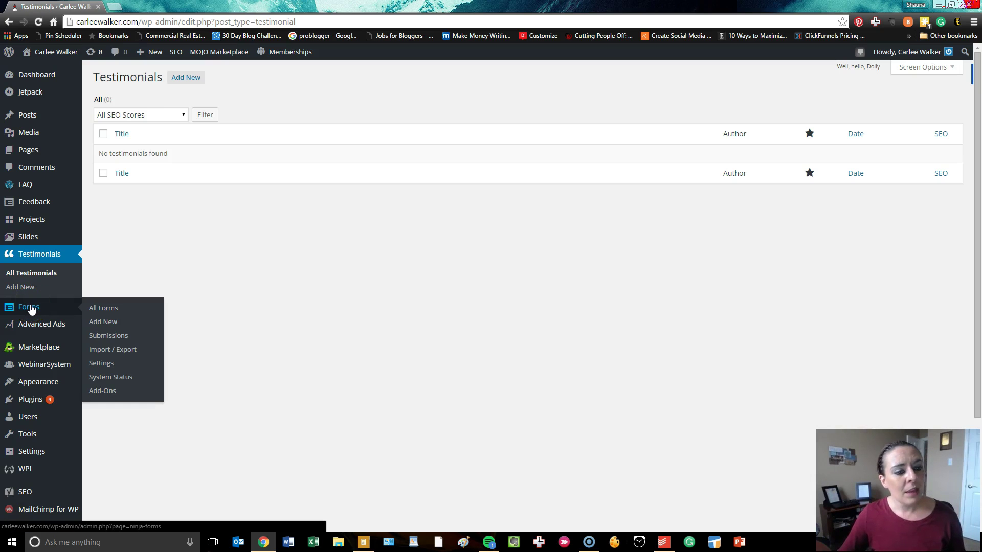
left_click(31, 307)
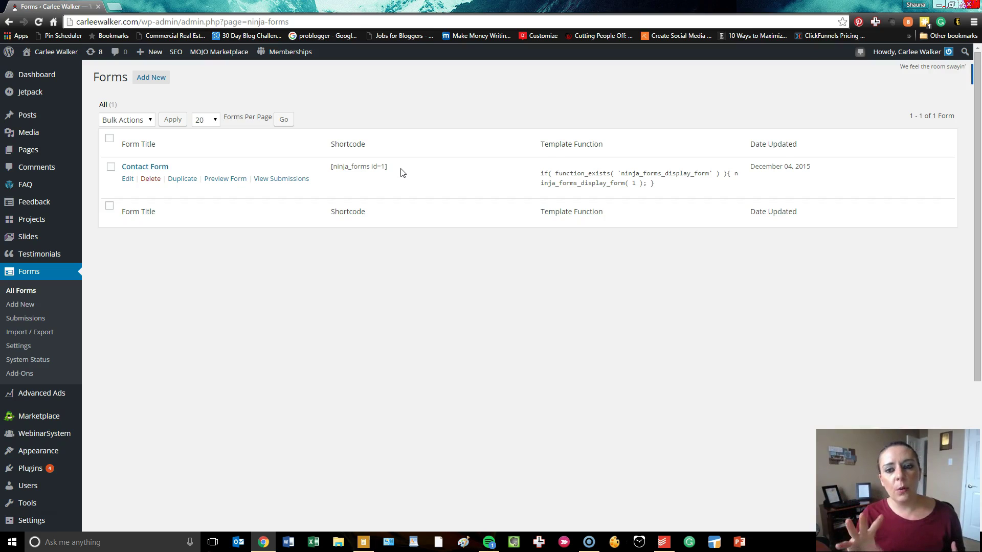
left_click_drag(388, 168, 328, 167)
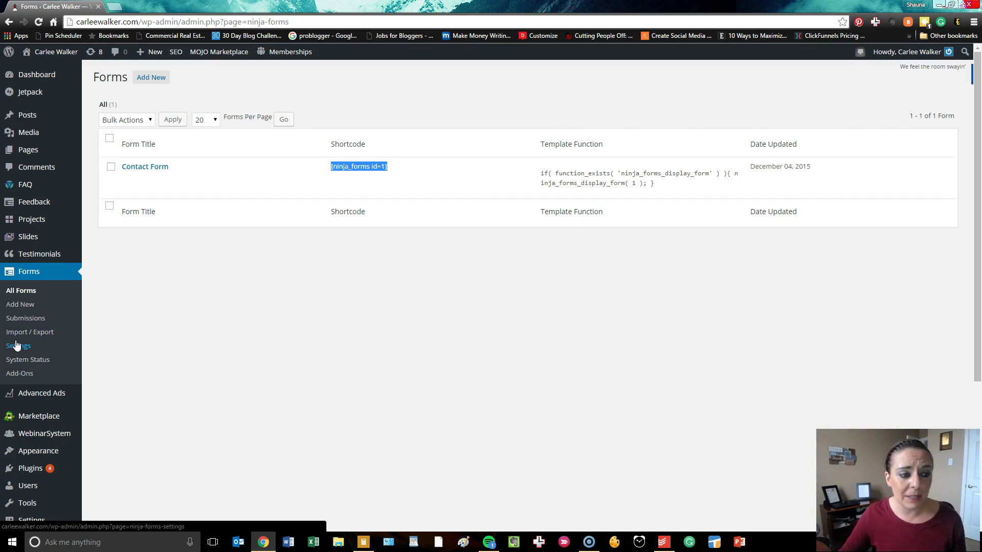
Open the Advanced Ads dashboard and look over its setup steps and available add-ons
scroll(17, 346, "down", 2)
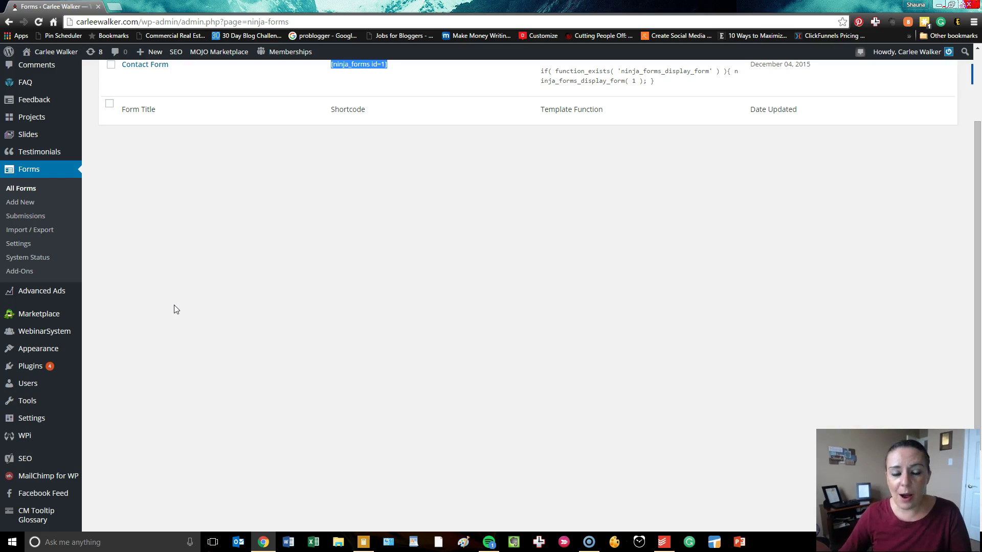
left_click(41, 291)
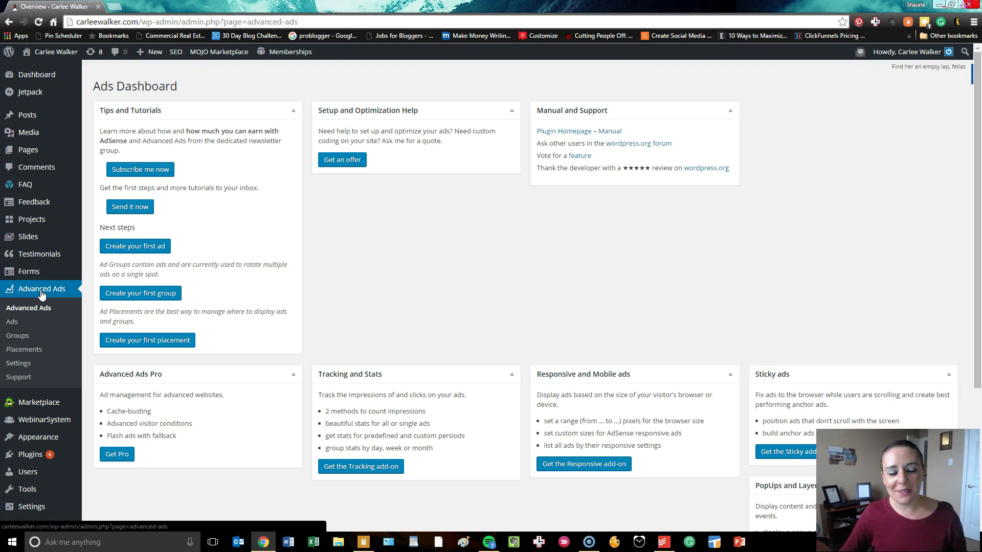
scroll(42, 295, "down", 2)
scroll(48, 291, "down", 1)
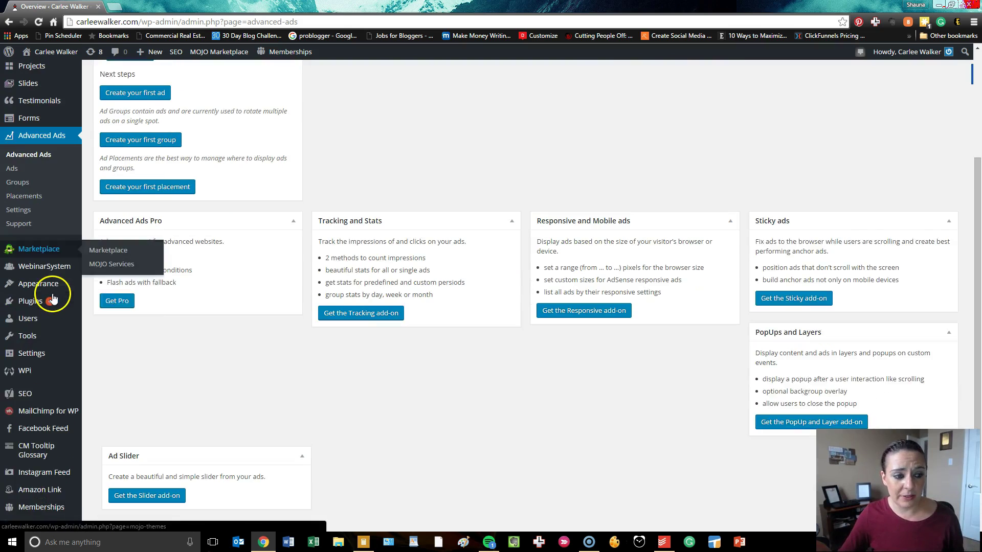
Show the options under WebinarSystem and open the list of installed plugins
mouse_move(54, 226)
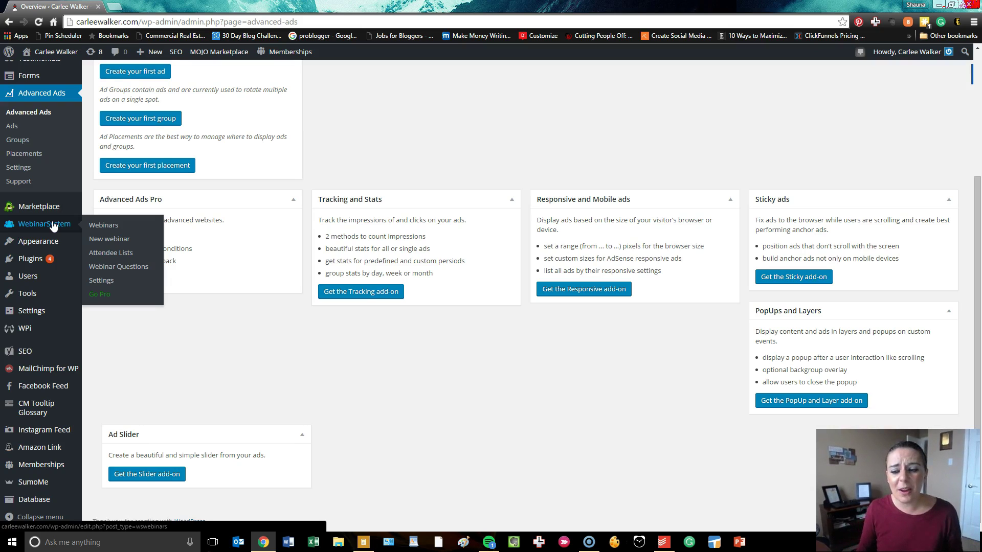
left_click(51, 245)
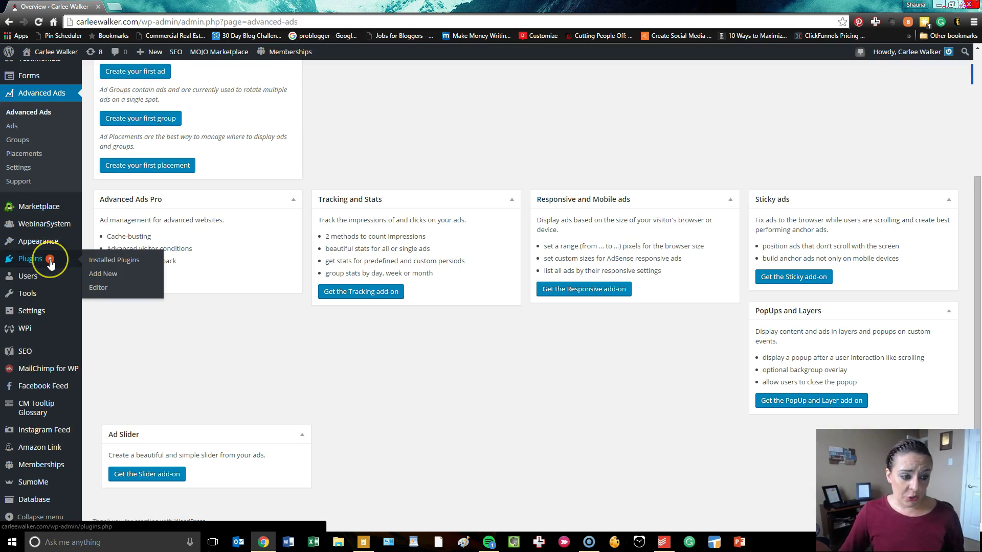
left_click(51, 262)
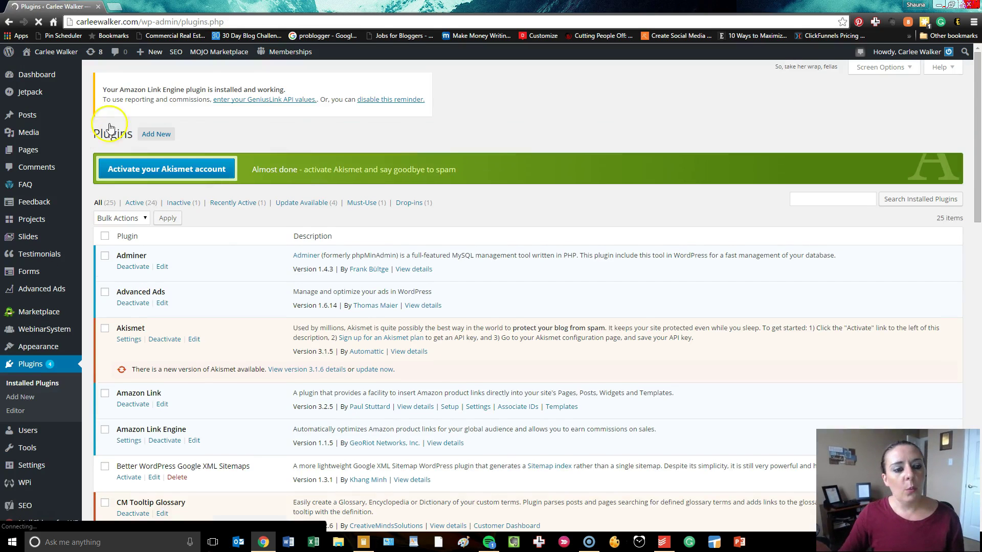
Look through the whole list of installed plugins, from Adminer down to Yoast SEO
scroll(307, 307, "down", 9)
scroll(325, 295, "down", 8)
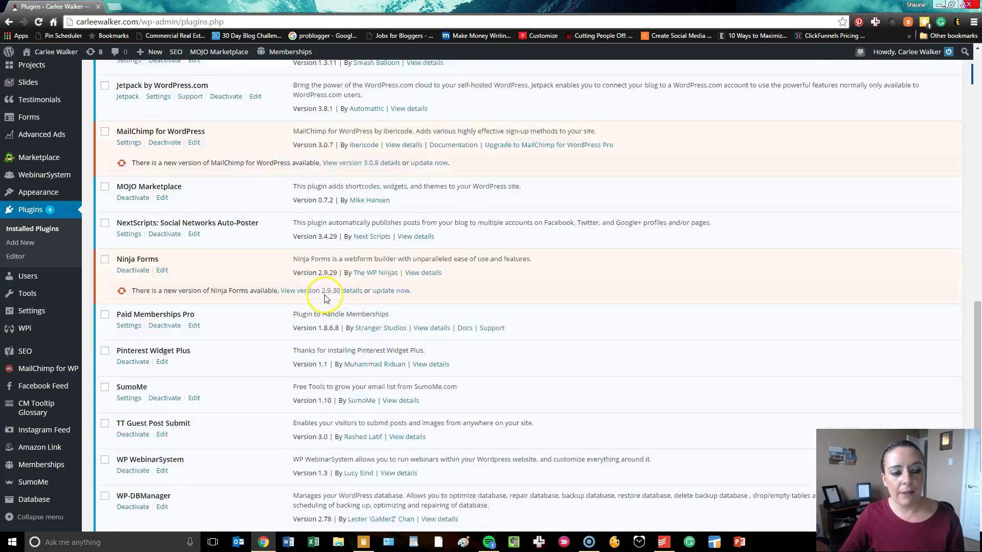
scroll(324, 295, "up", 17)
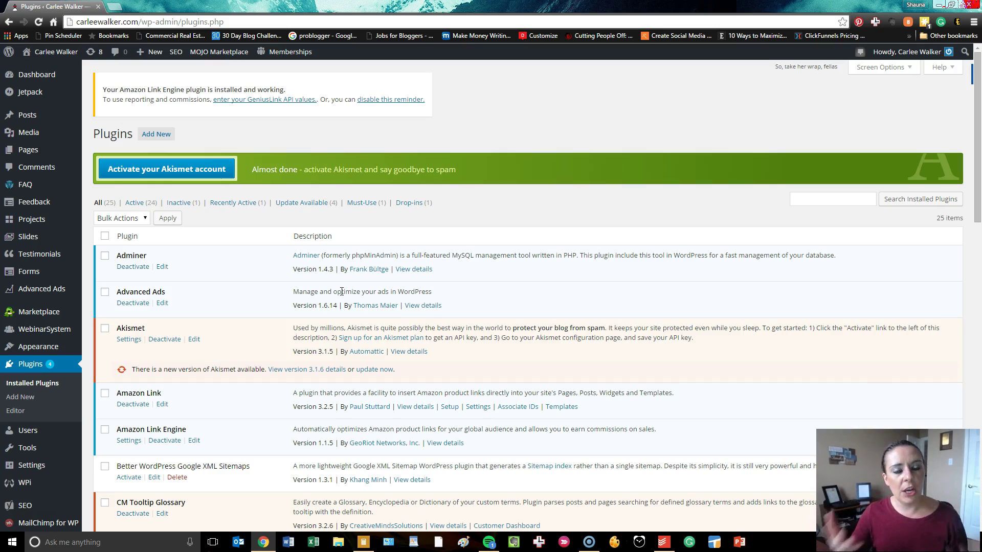
scroll(260, 287, "down", 10)
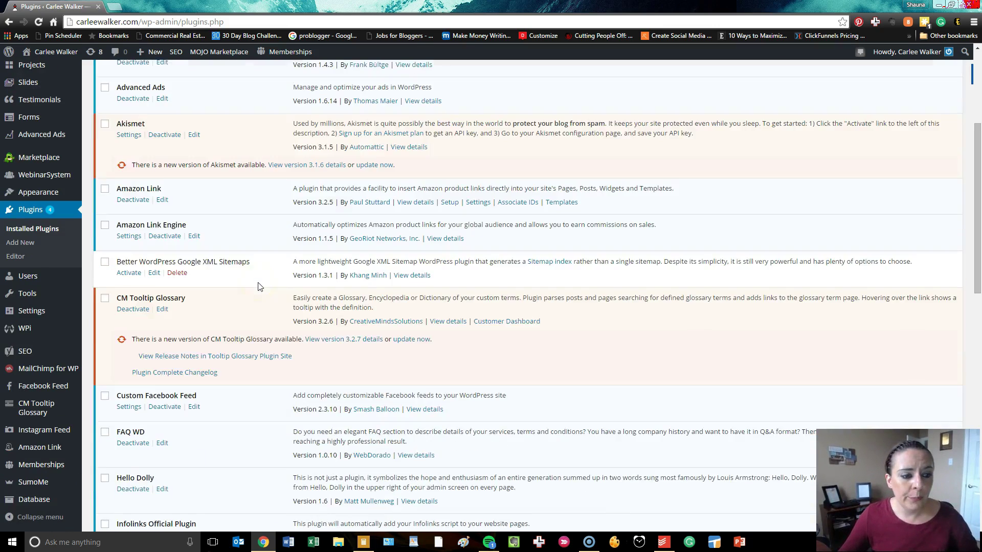
scroll(259, 288, "down", 7)
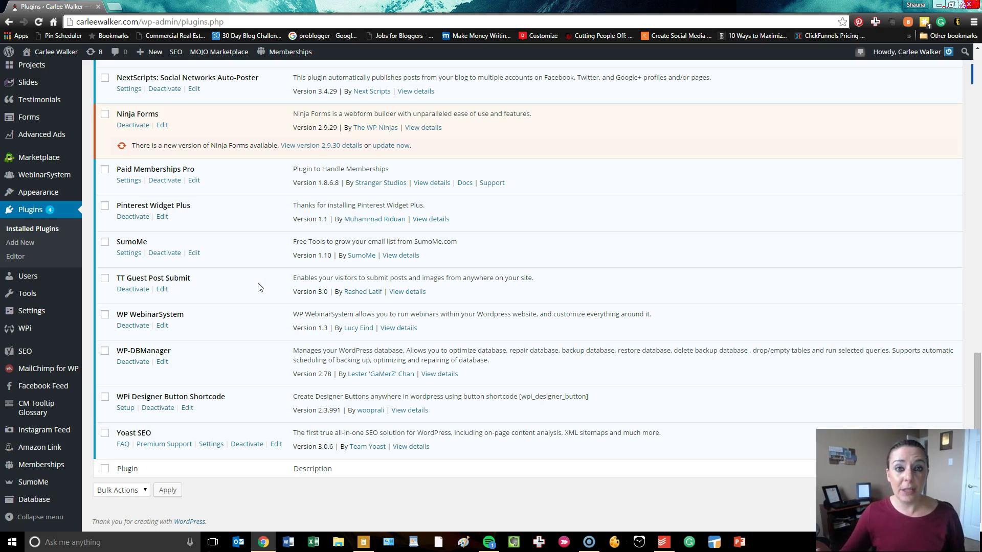
Show the options available under Users, Tools and Settings, including Infolinks Settings and Sharing
mouse_move(27, 280)
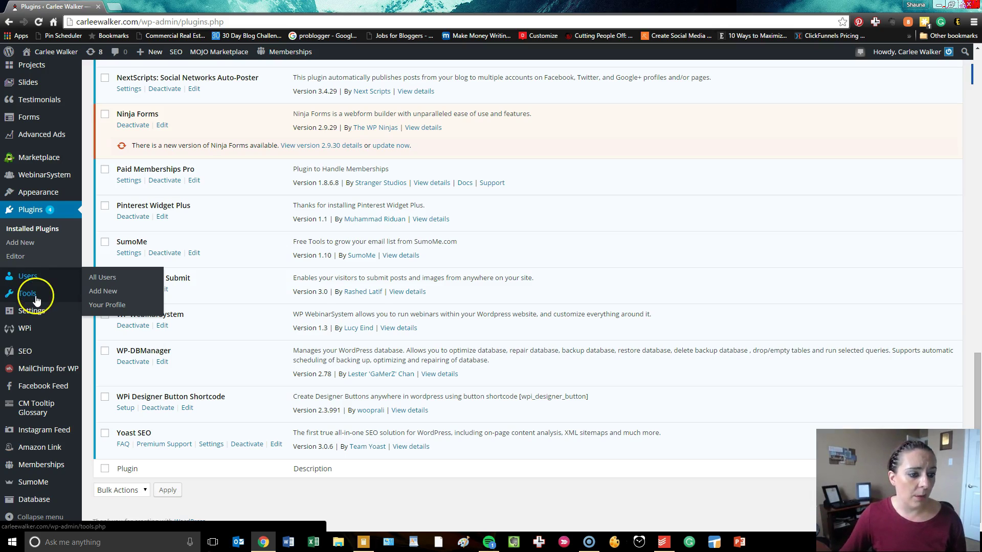
mouse_move(35, 297)
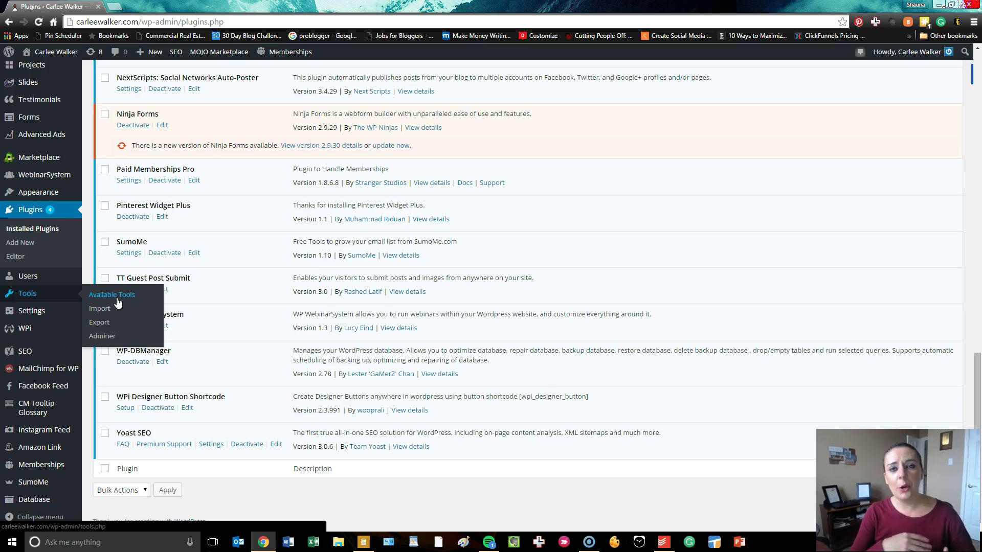
left_click(29, 310)
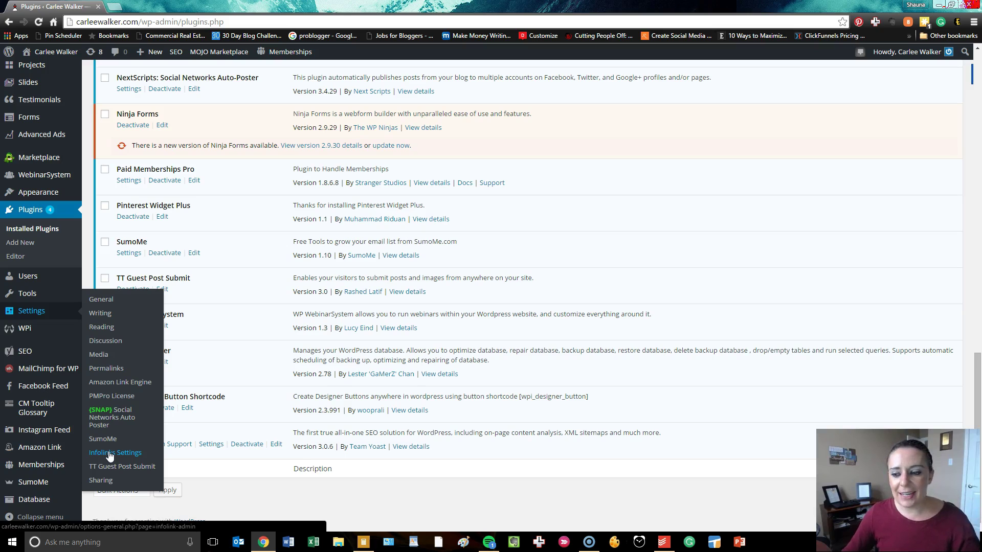
left_click(112, 446)
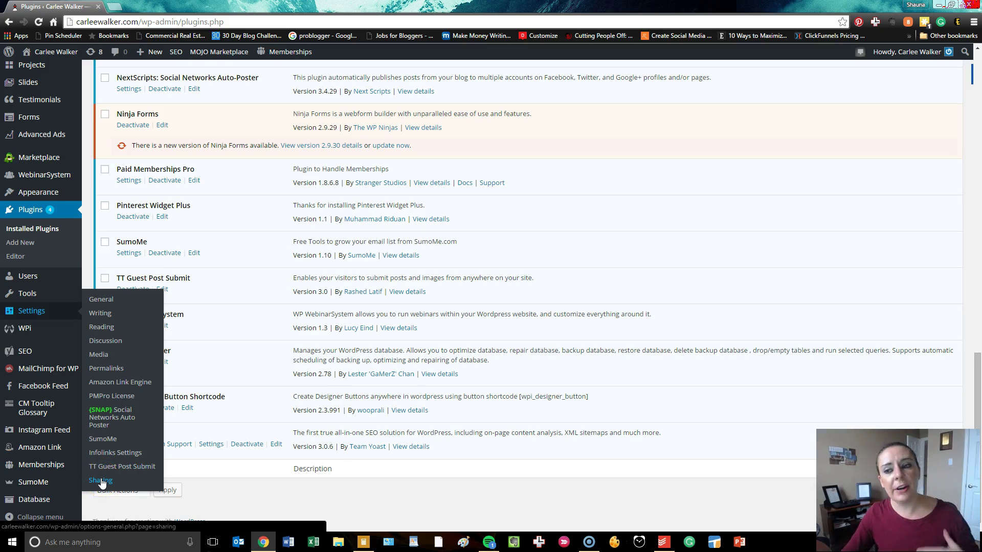
Open the WPi Styles list, and go to the WPi Buttons list to view the designed buttons and their shortcodes
mouse_move(26, 331)
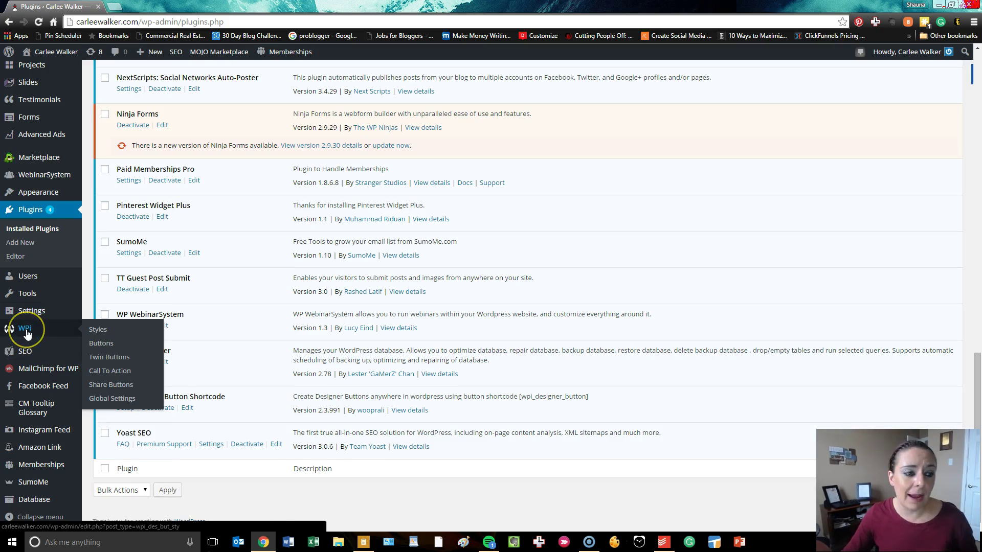
left_click(27, 332)
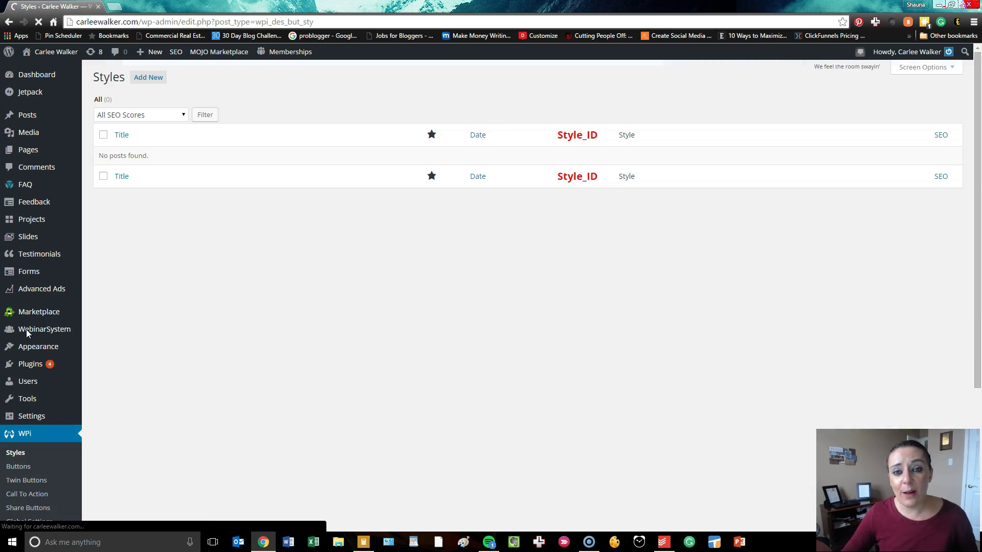
scroll(53, 445, "down", 1)
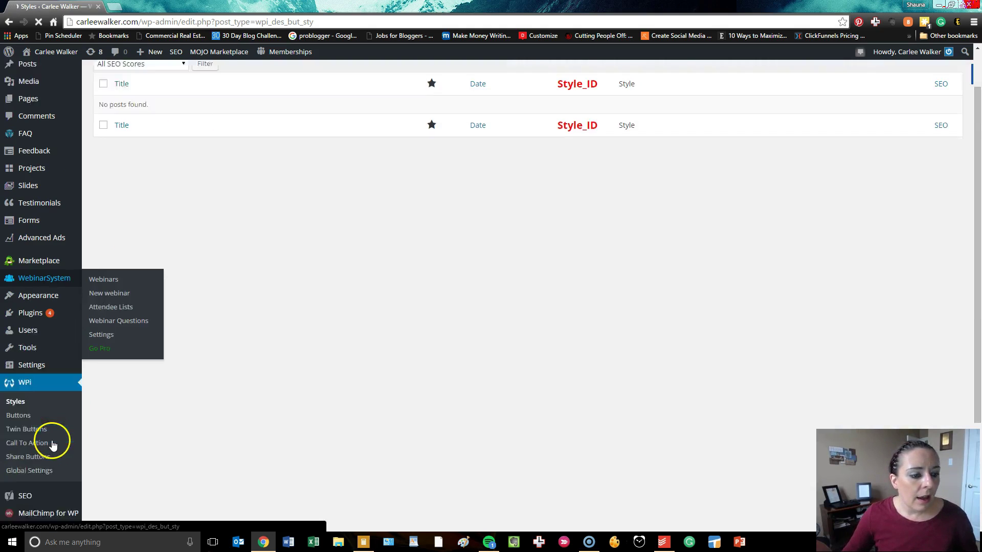
scroll(52, 445, "down", 1)
left_click(35, 364)
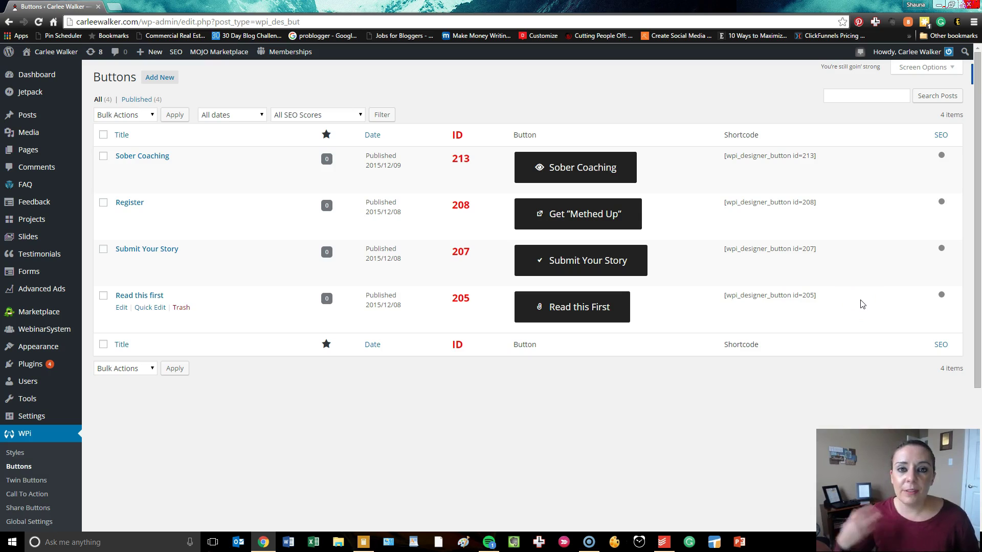
Open the Yoast SEO general settings and point out the Titles & Metas, Social and XML Sitemaps sections
scroll(69, 323, "down", 2)
scroll(69, 324, "down", 1)
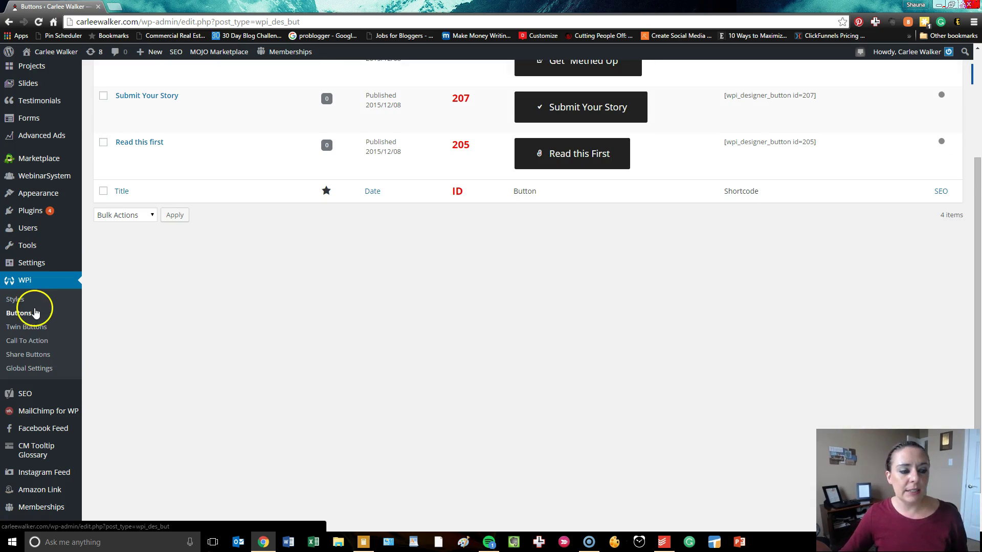
scroll(33, 309, "down", 1)
left_click(25, 356)
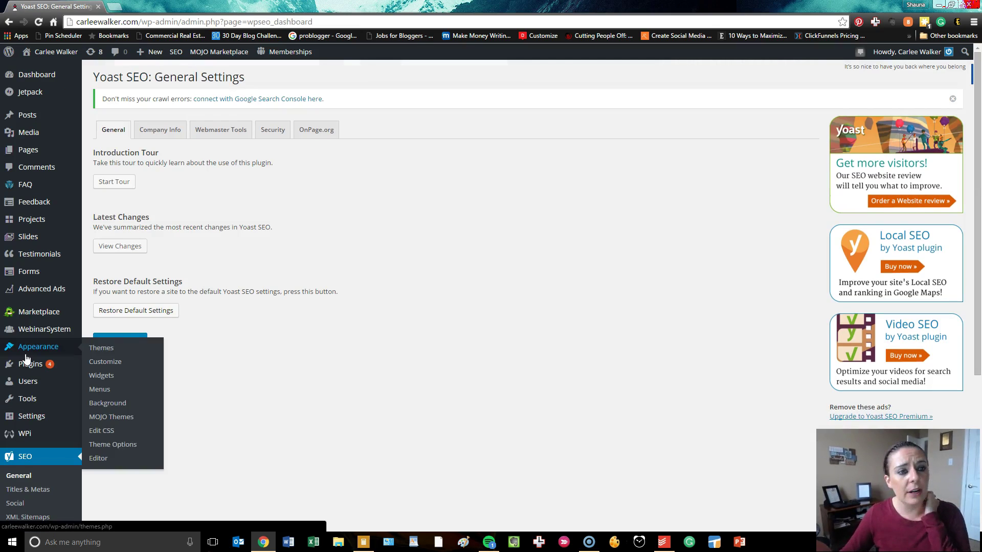
scroll(304, 365, "down", 3)
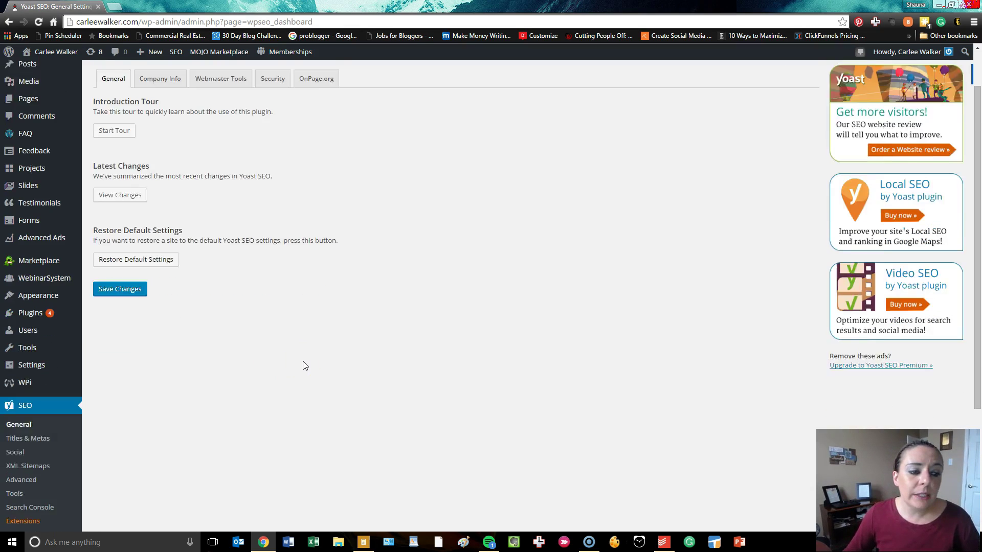
left_click(38, 339)
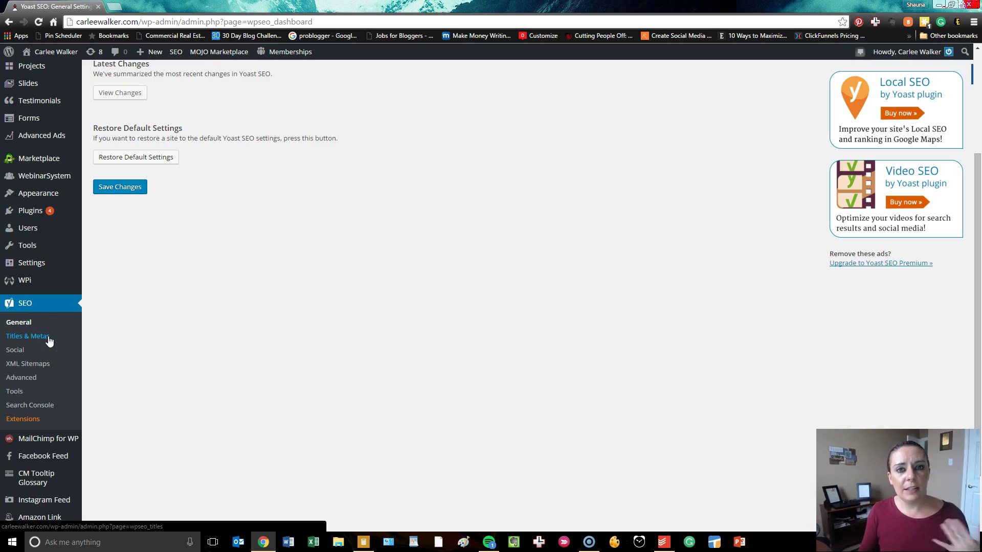
left_click(15, 353)
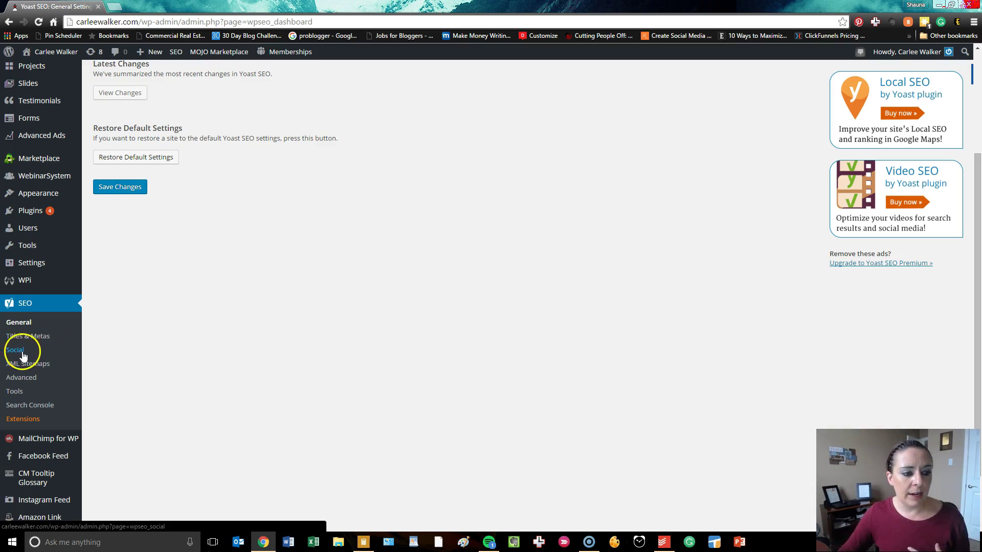
left_click(41, 368)
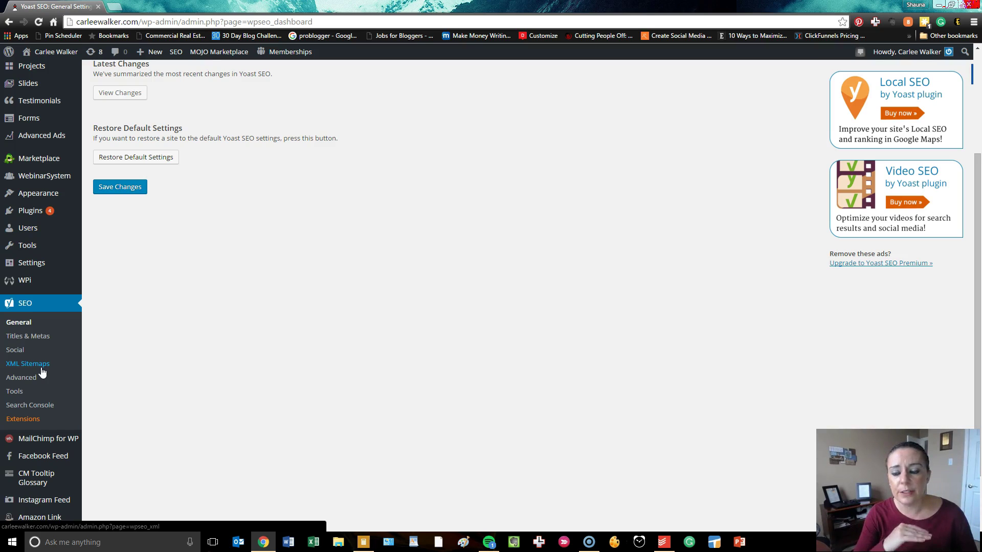
Show the options under MailChimp for WP and open its general settings with the MailChimp API connection
scroll(43, 372, "down", 1)
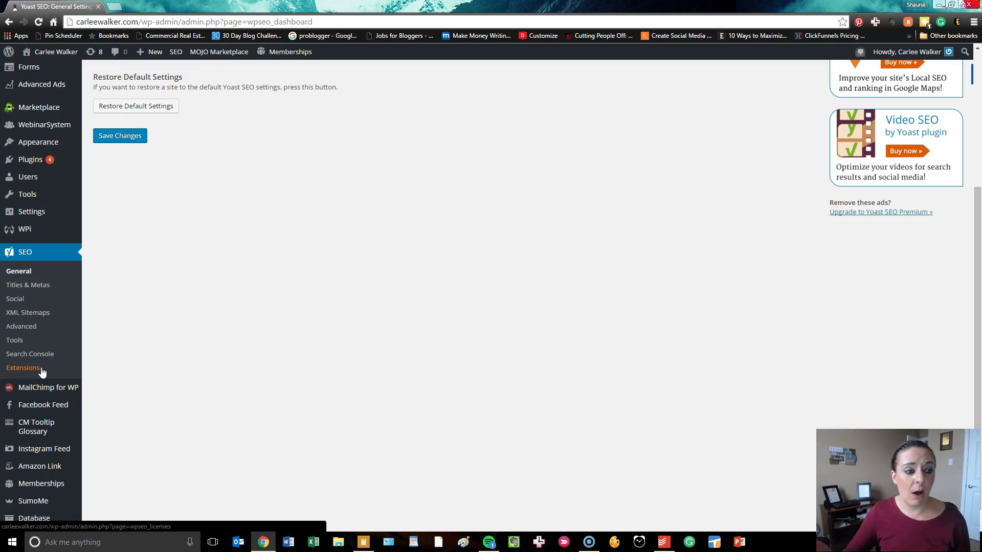
scroll(117, 313, "down", 1)
mouse_move(55, 377)
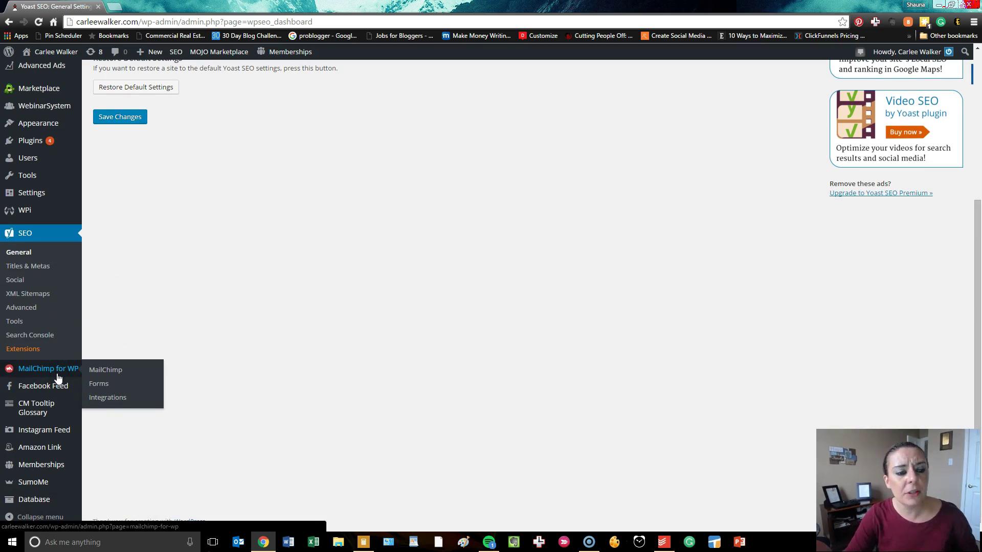
left_click(57, 378)
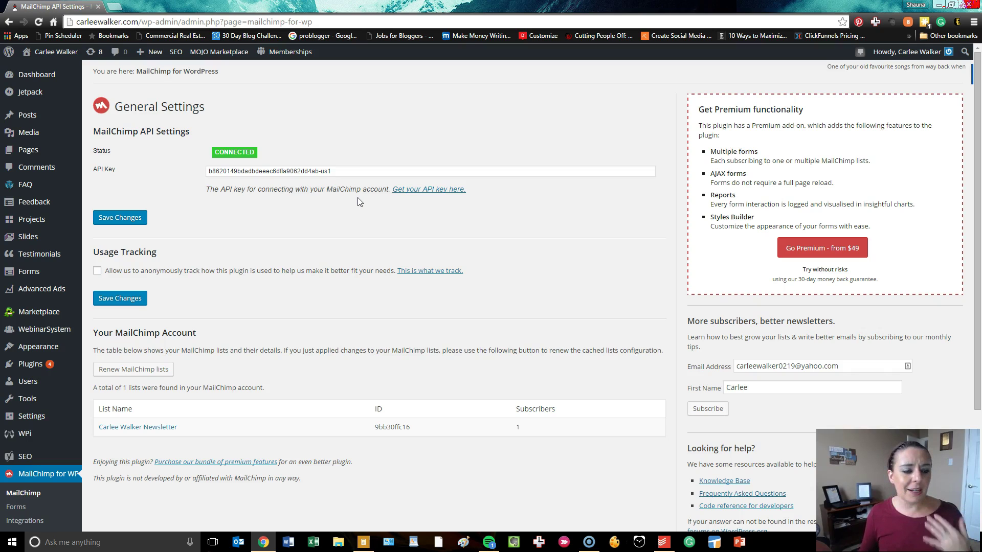
Show the options under Facebook Feed, and open the CM Tooltip Glossary to look through its list of terms
scroll(204, 200, "down", 3)
mouse_move(35, 304)
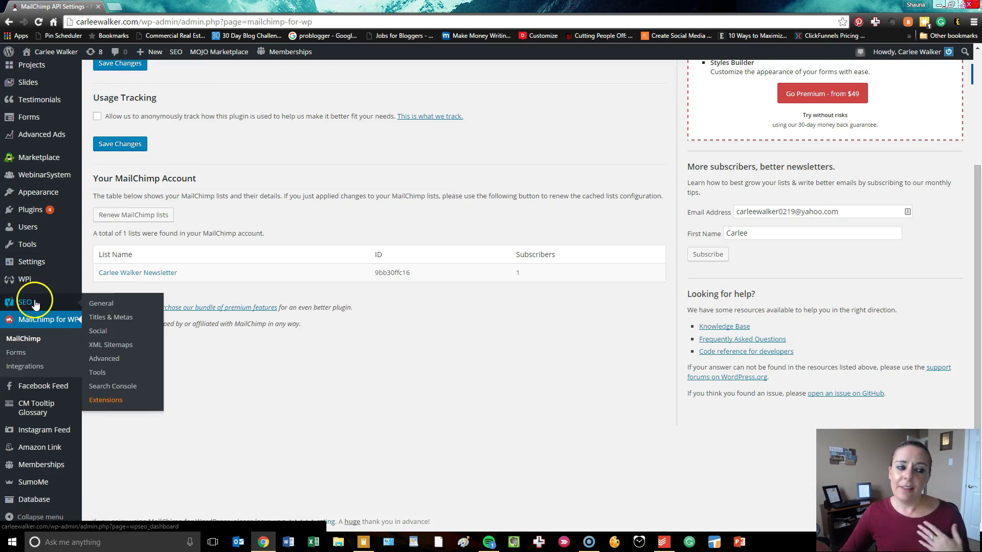
mouse_move(55, 389)
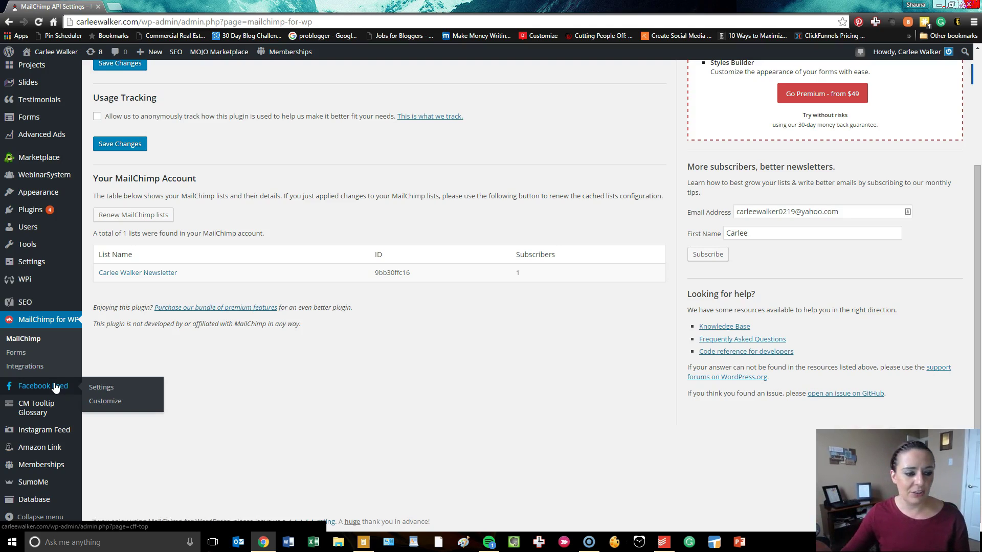
mouse_move(52, 407)
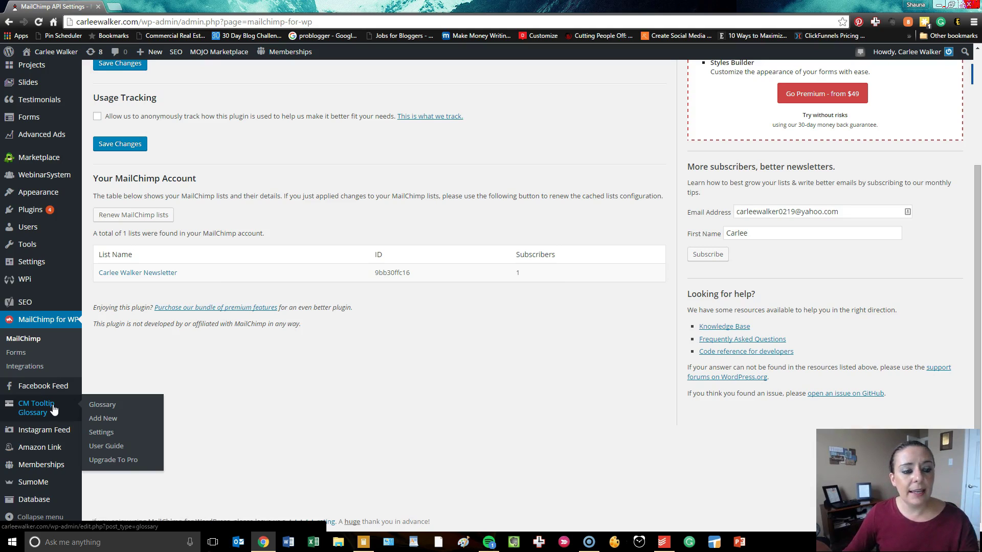
left_click(54, 408)
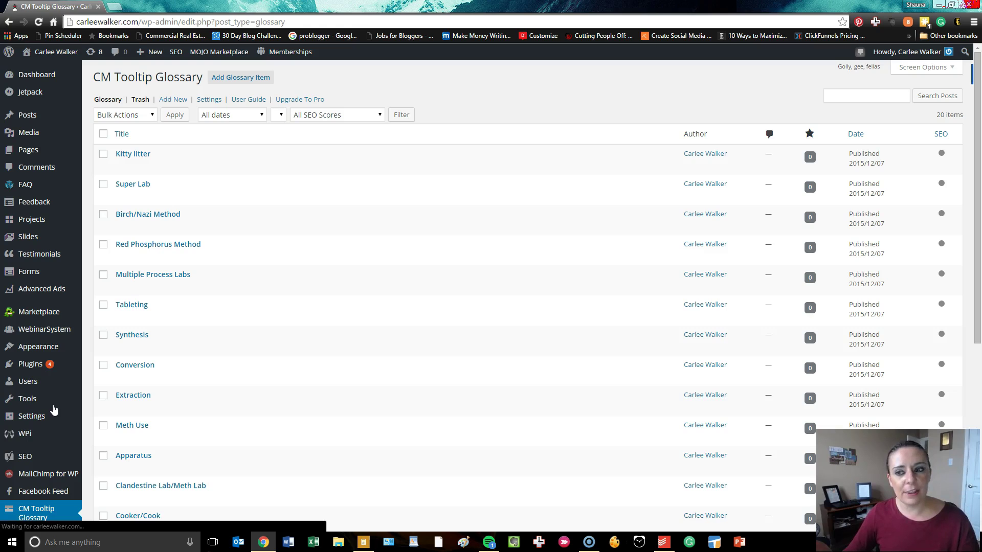
mouse_move(54, 408)
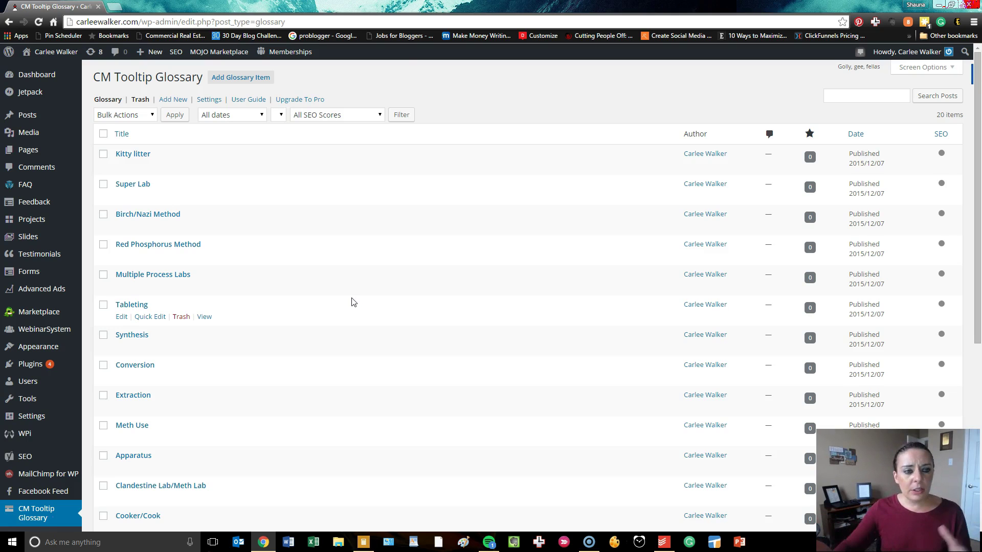
scroll(358, 302, "down", 6)
scroll(358, 304, "up", 6)
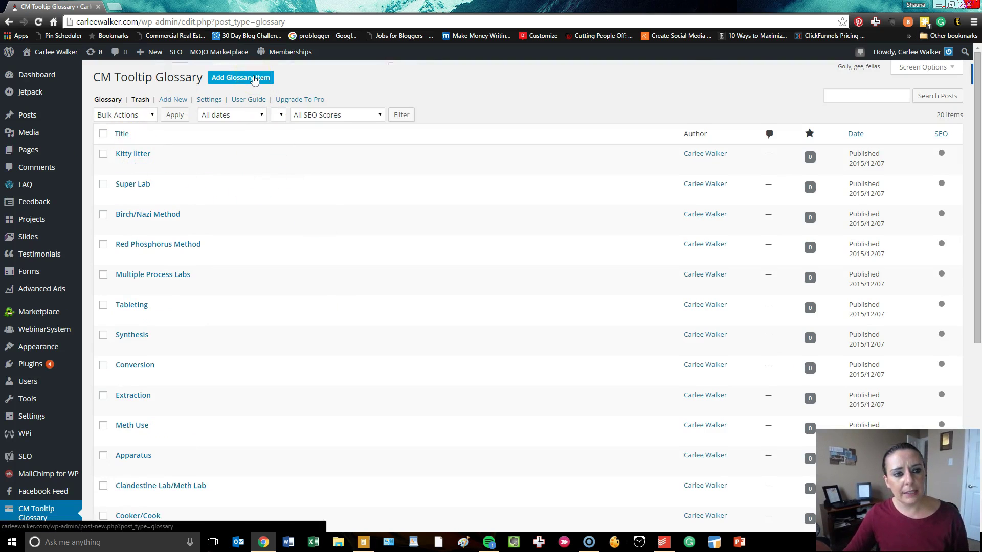
scroll(77, 358, "down", 6)
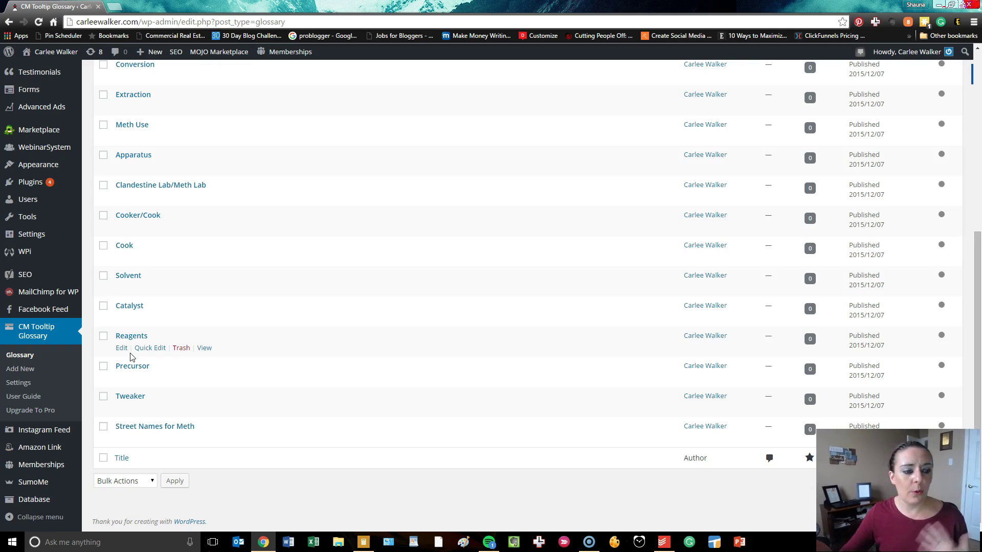
Open the Instagram Feed configuration page and look over its access token, user ID and feed options
left_click(69, 434)
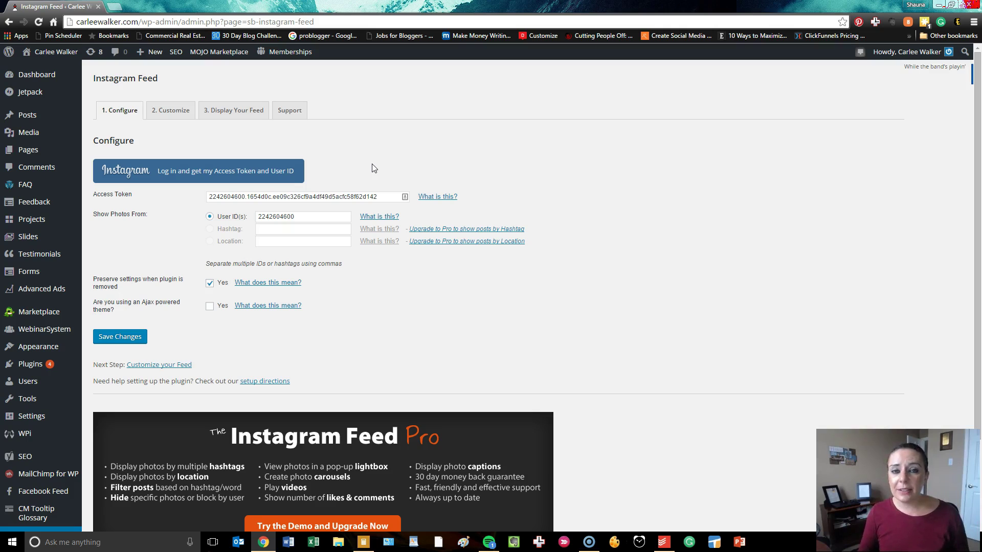
scroll(170, 258, "down", 2)
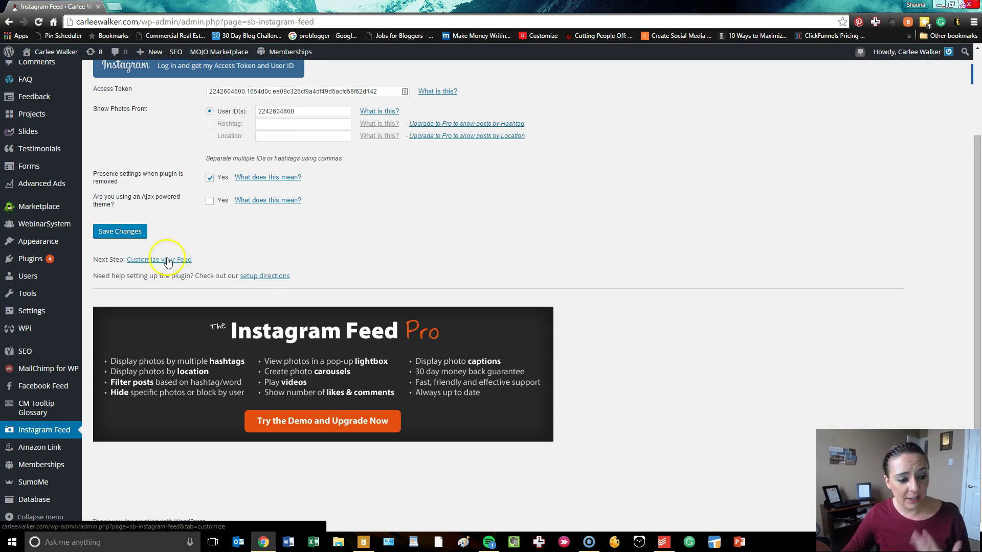
Look through the Amazon Link Setup page down to the data cache option, and point out the Memberships, SumoMe and Database entries
left_click(36, 451)
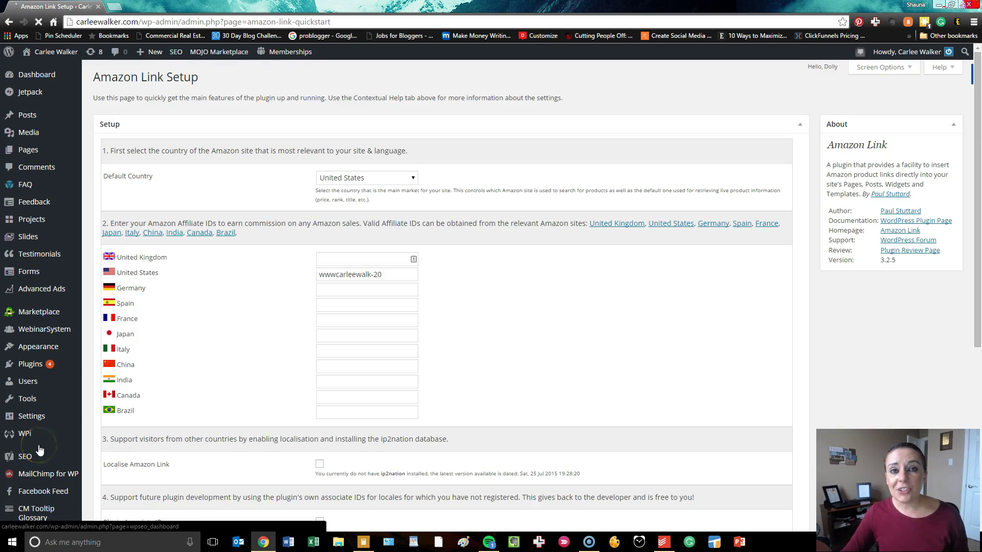
mouse_move(40, 440)
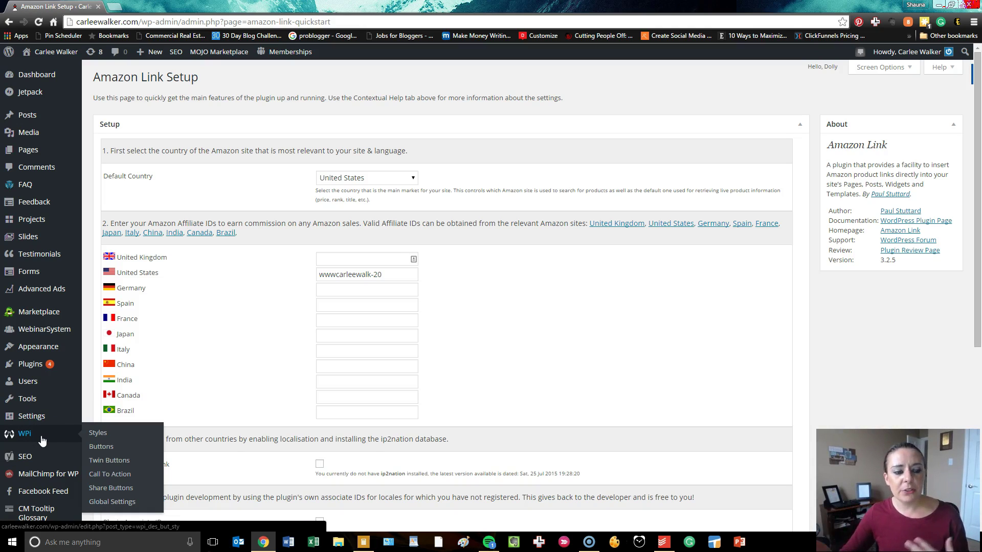
scroll(187, 420, "down", 5)
scroll(190, 425, "down", 1)
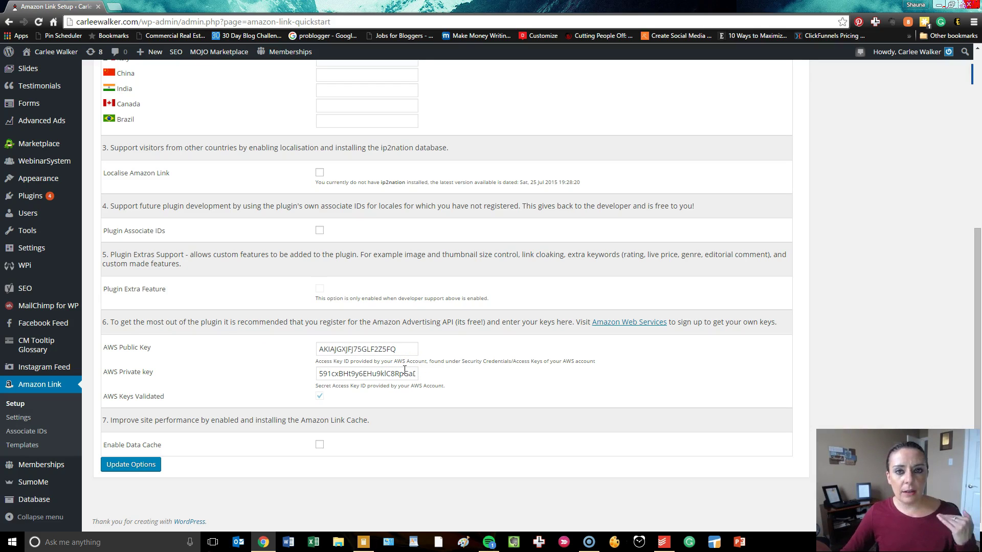
mouse_move(58, 467)
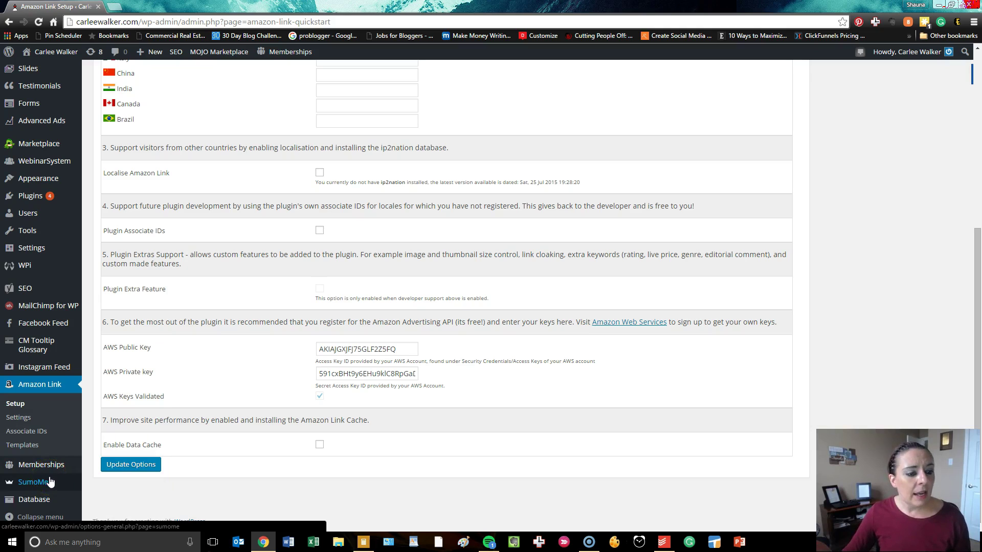
left_click(50, 500)
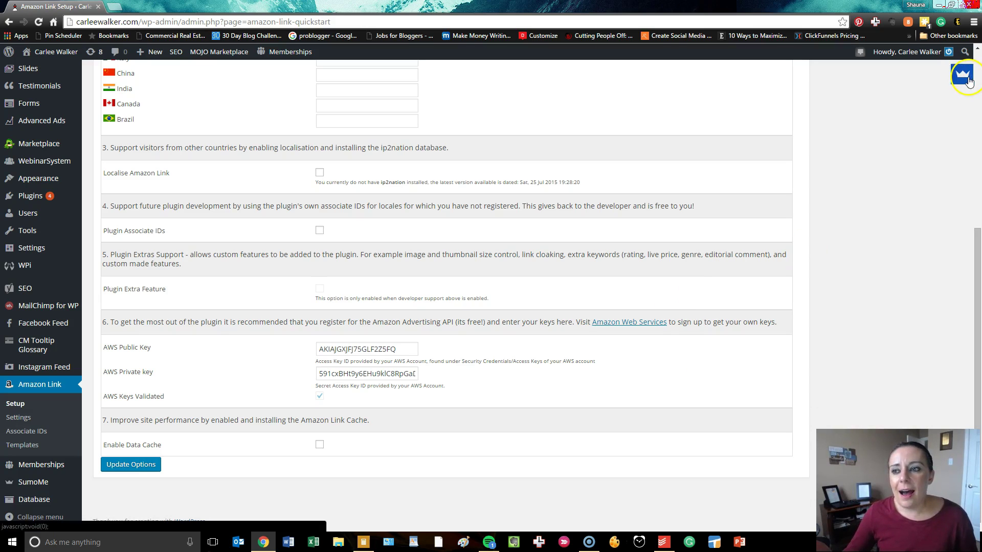
Try to log in to SumoMe with the saved account e-mail and password, and dismiss the login form
left_click(968, 81)
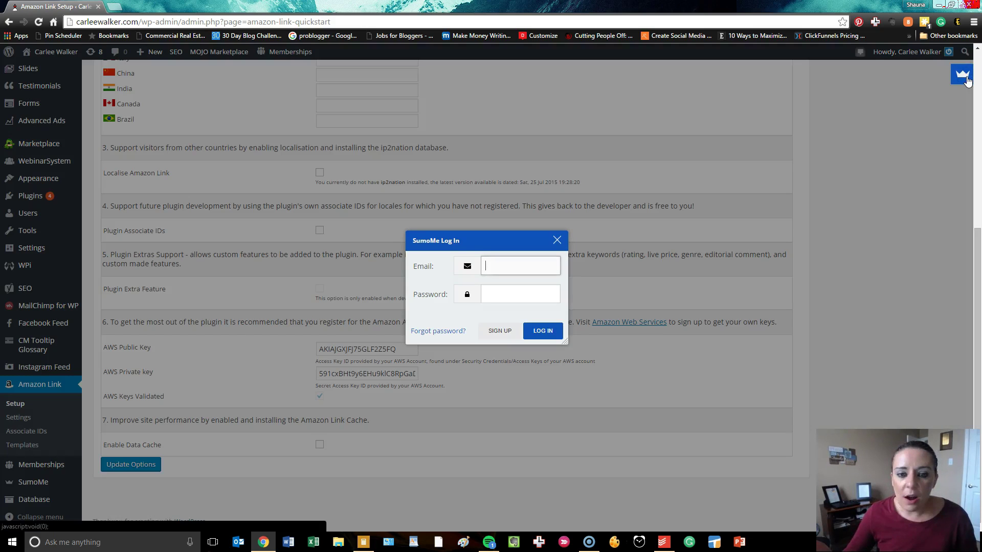
left_click(558, 240)
left_click(969, 74)
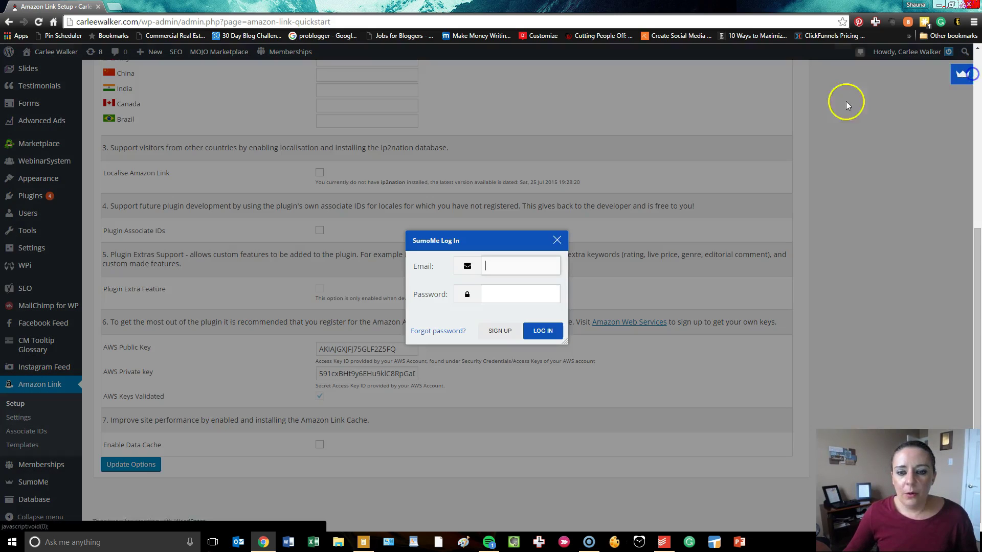
left_click(556, 266)
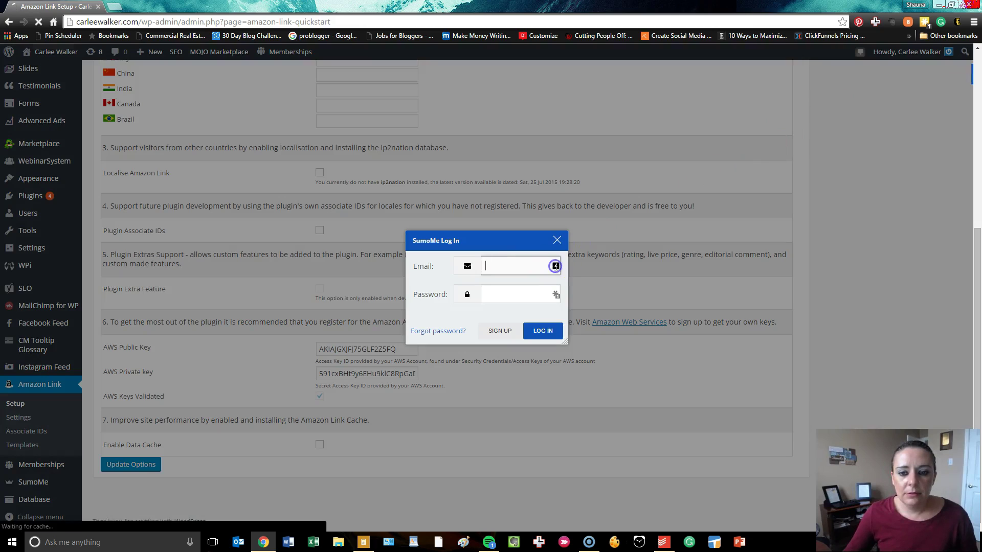
left_click(541, 306)
left_click(538, 333)
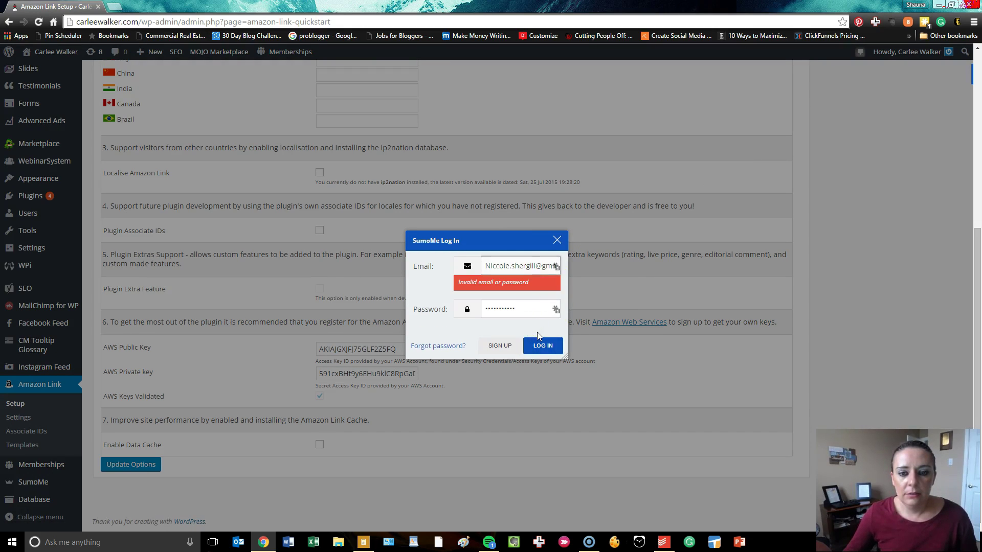
left_click(557, 239)
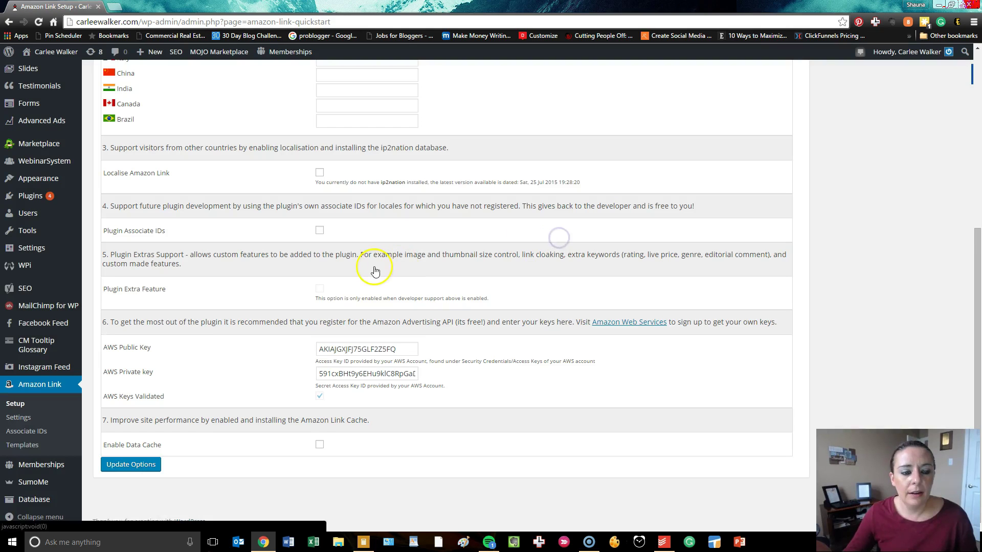
Open the SumoMe plugin page and look through its setup steps from account registration down to the Site ID
left_click(48, 484)
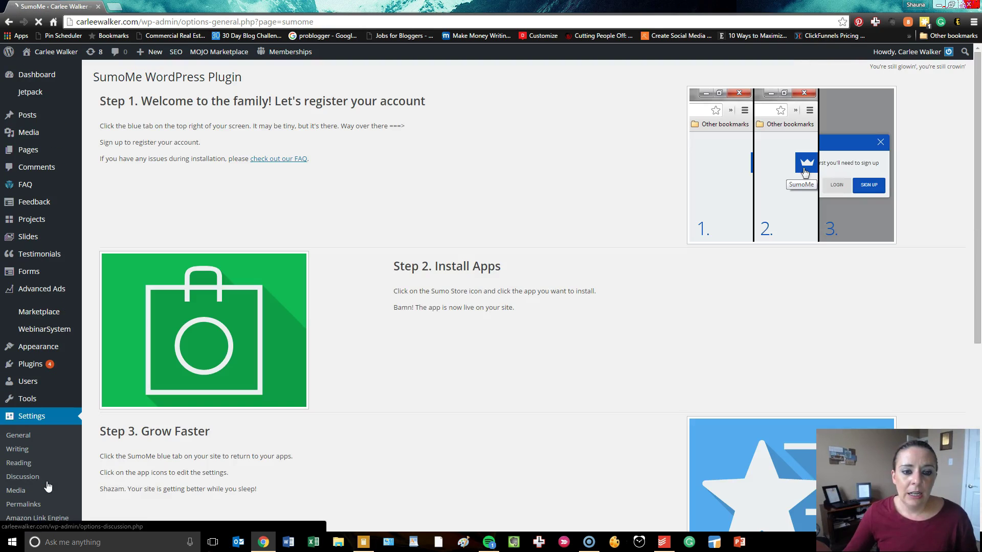
left_click(335, 444)
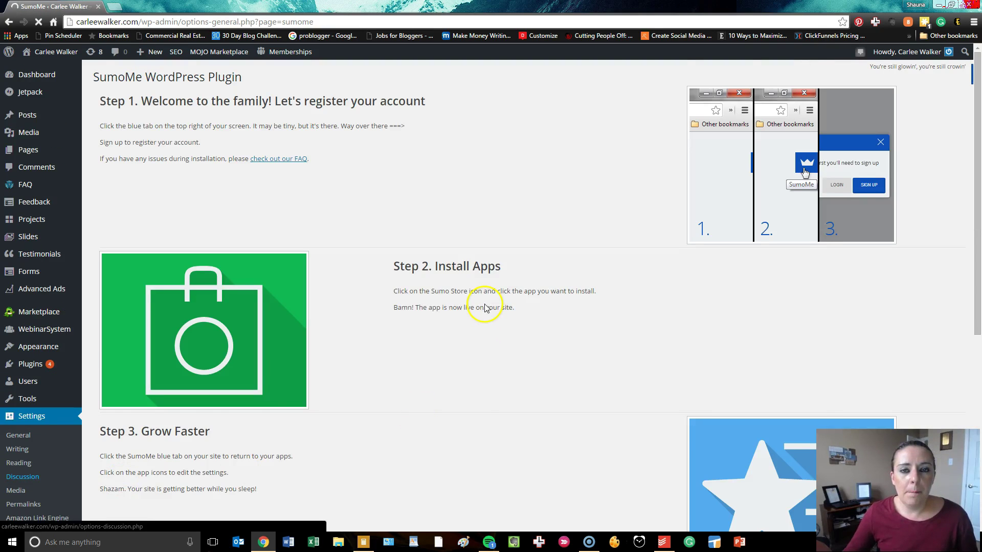
scroll(483, 306, "down", 3)
scroll(485, 308, "down", 3)
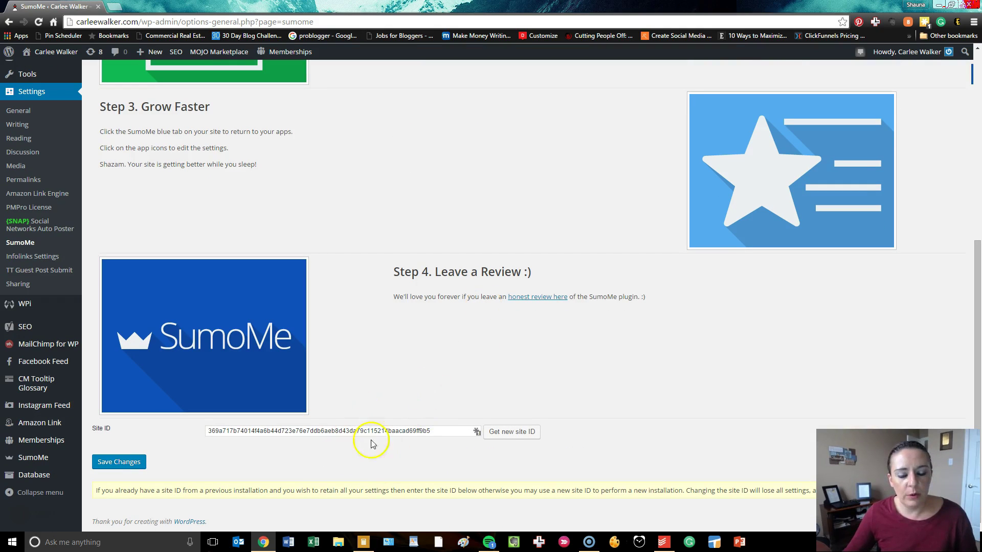
scroll(402, 386, "up", 6)
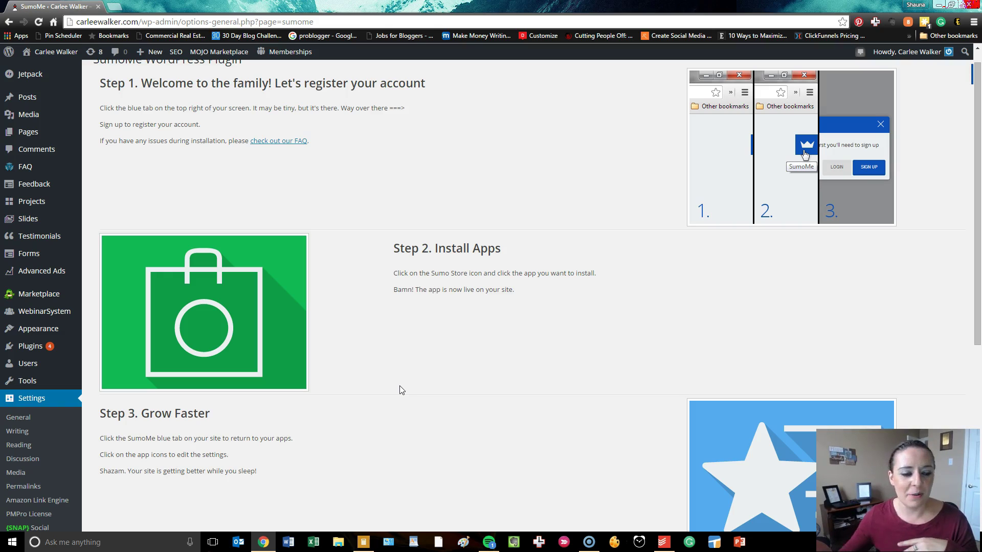
left_click(406, 391)
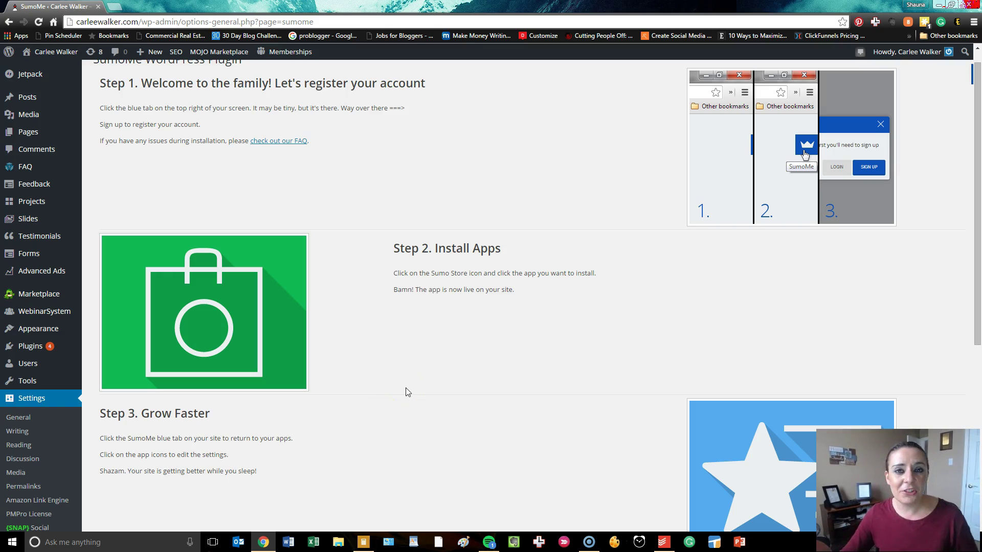
left_click(20, 521)
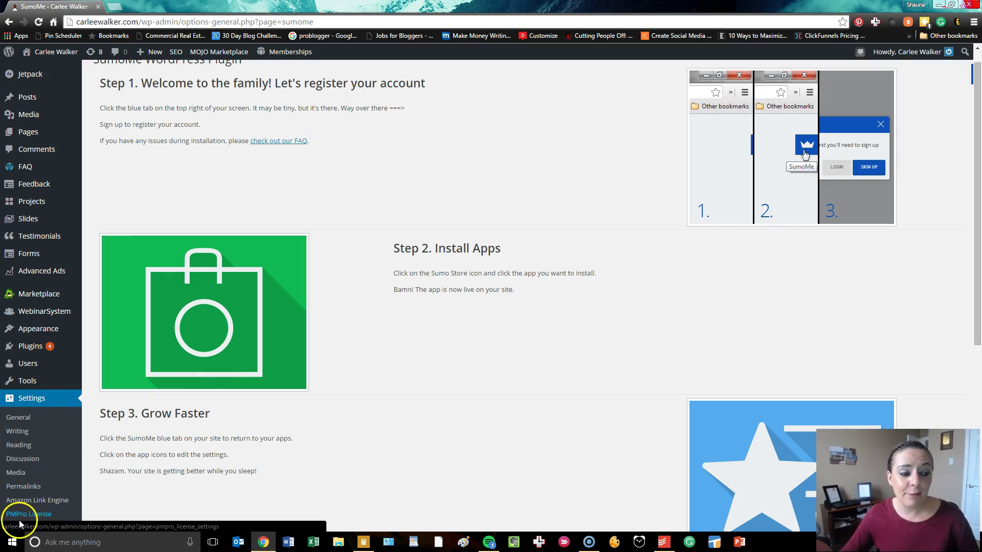